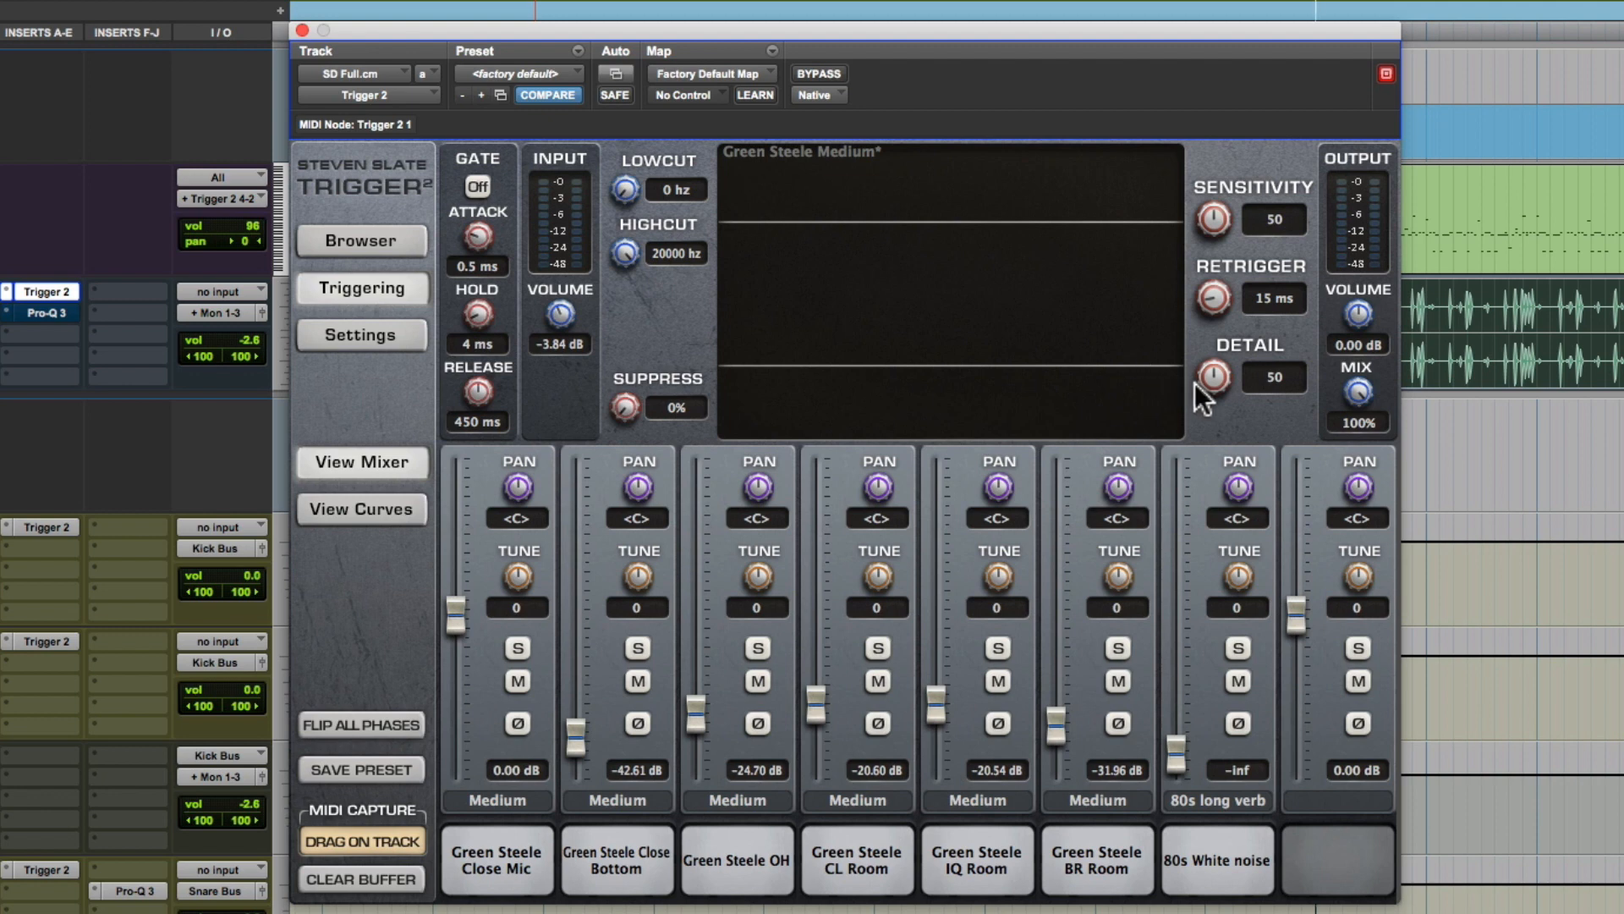
Set Detail to 3 and Sensitivity to 84, auditioning the SD Full track's triggering during playback.
left_click_drag(1195, 383, 1212, 513)
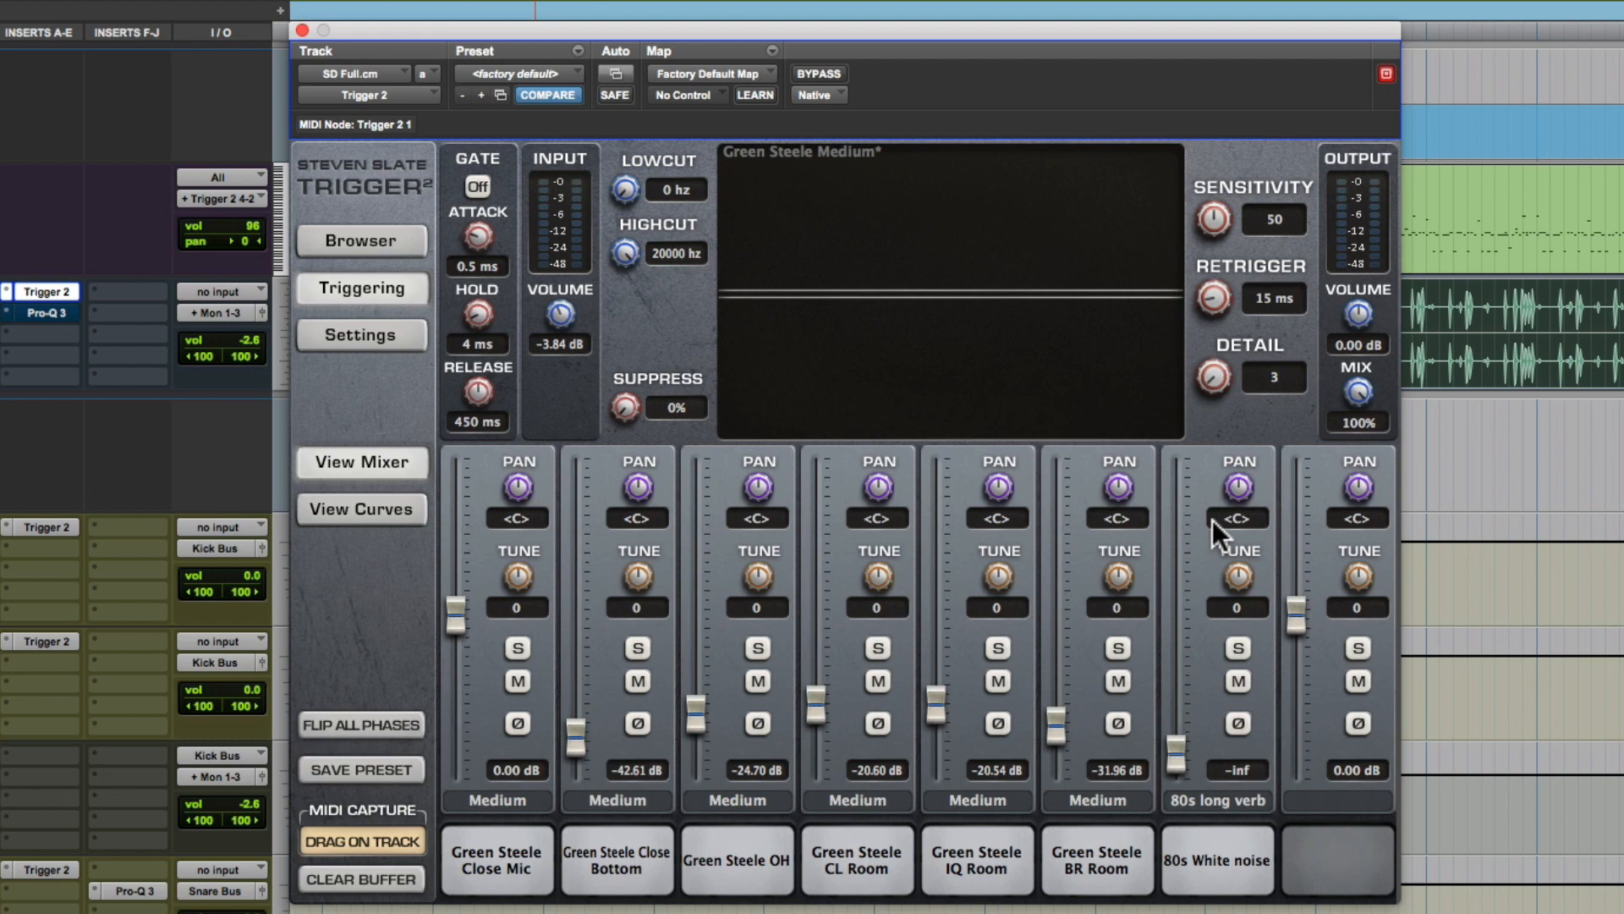
left_click_drag(1210, 235, 1222, 125)
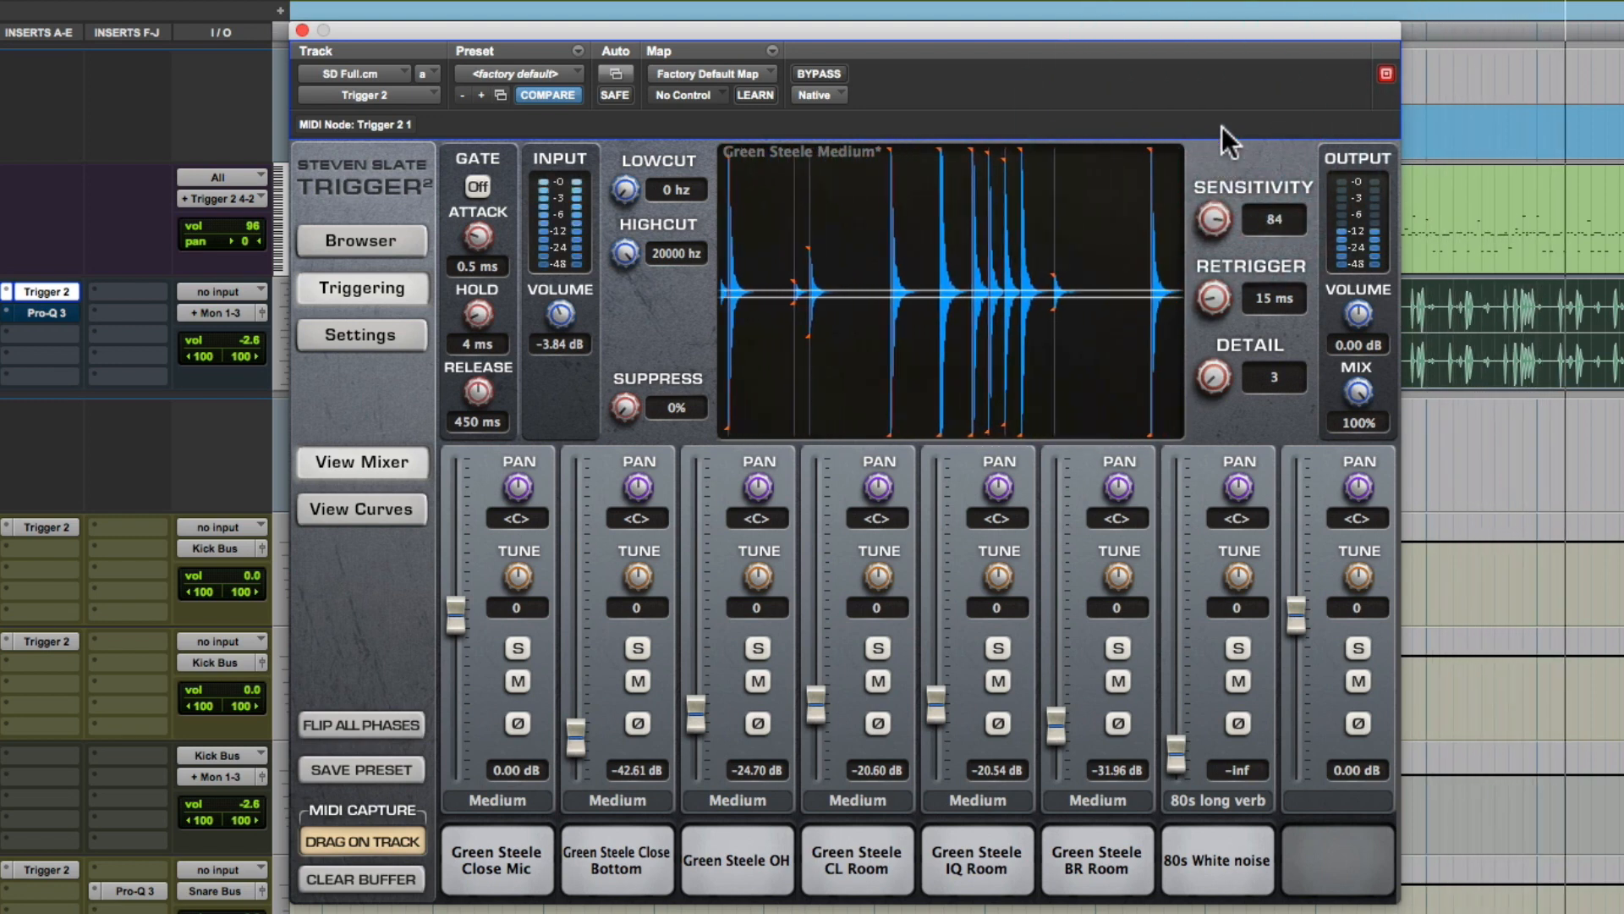
key("space")
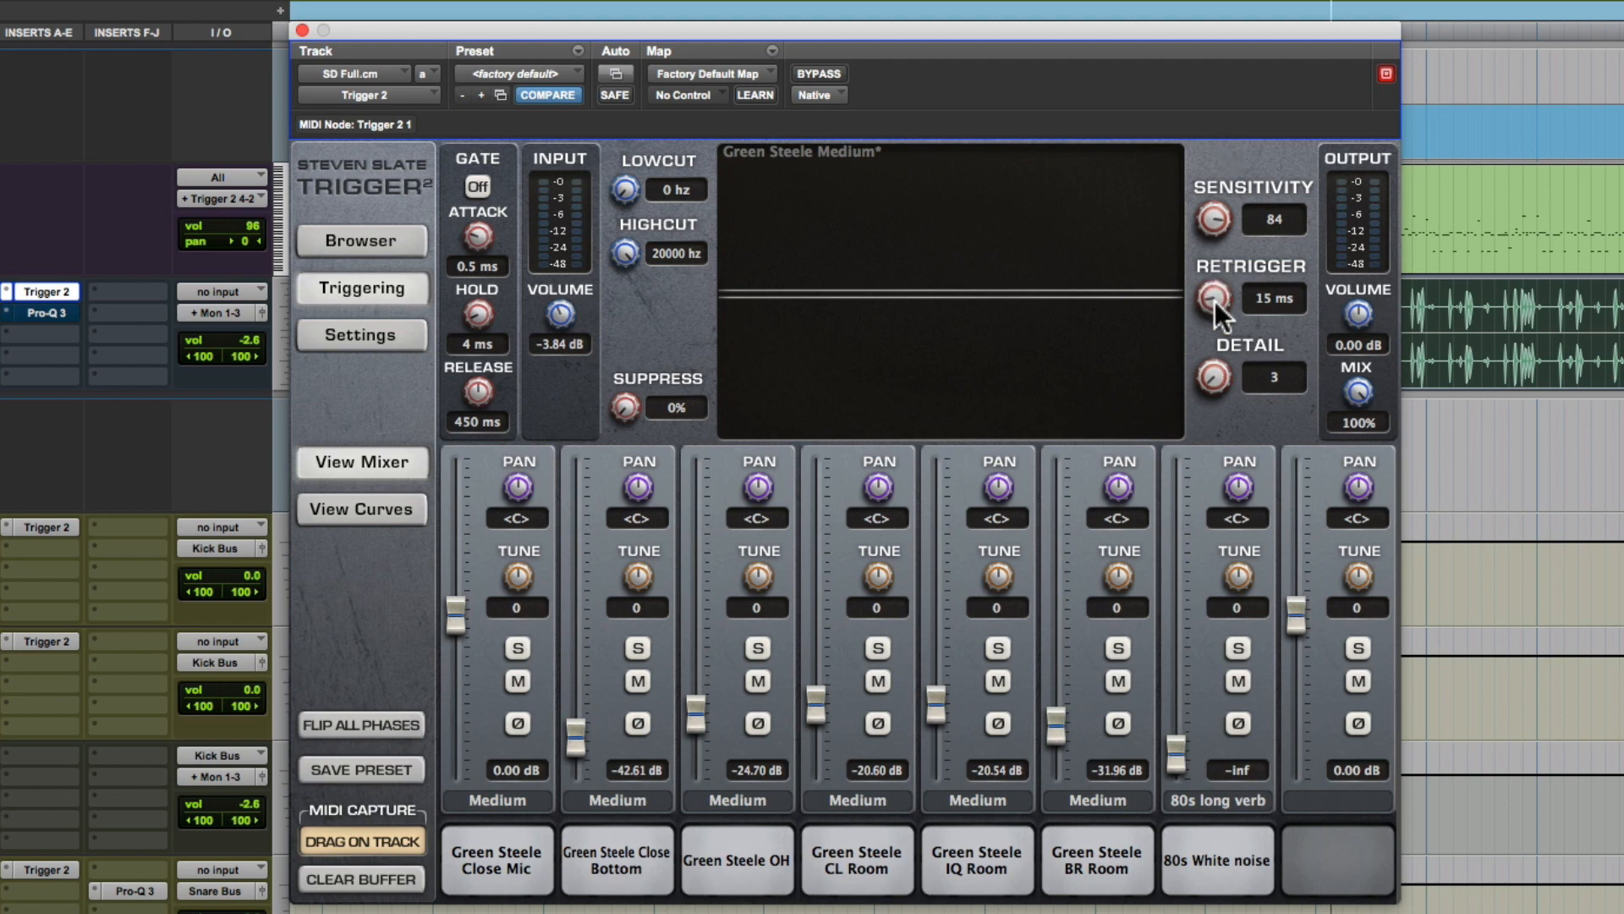
Raise Retrigger to 100 ms while playing the track, and stop playback.
key("space")
left_click_drag(1217, 303, 1233, 269)
left_click_drag(1205, 304, 1210, 1)
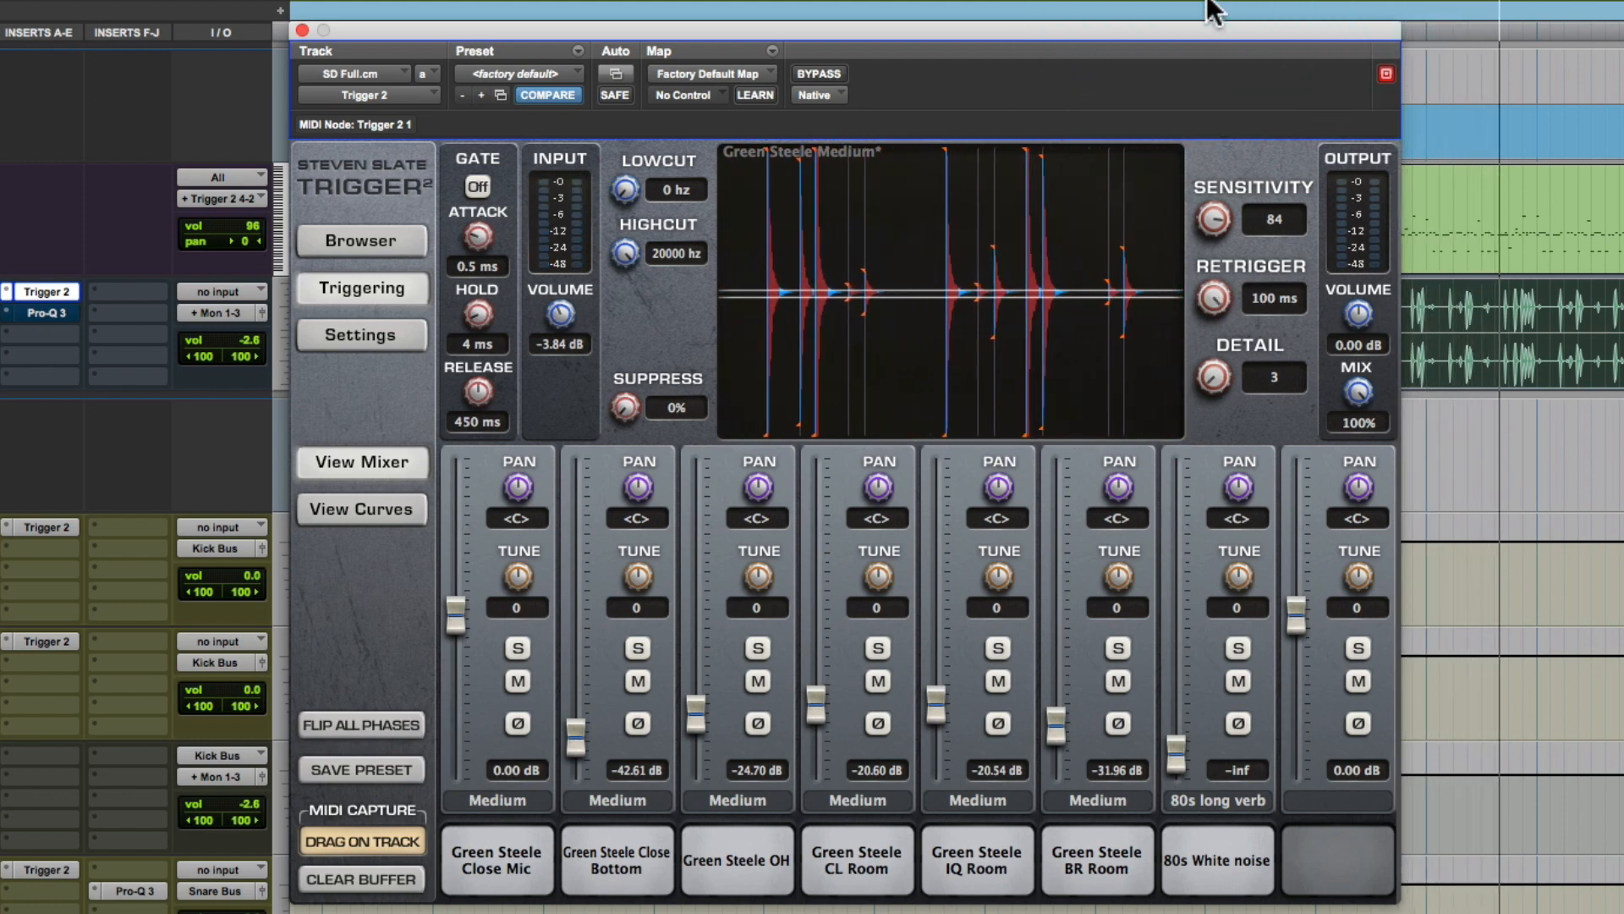
key("space")
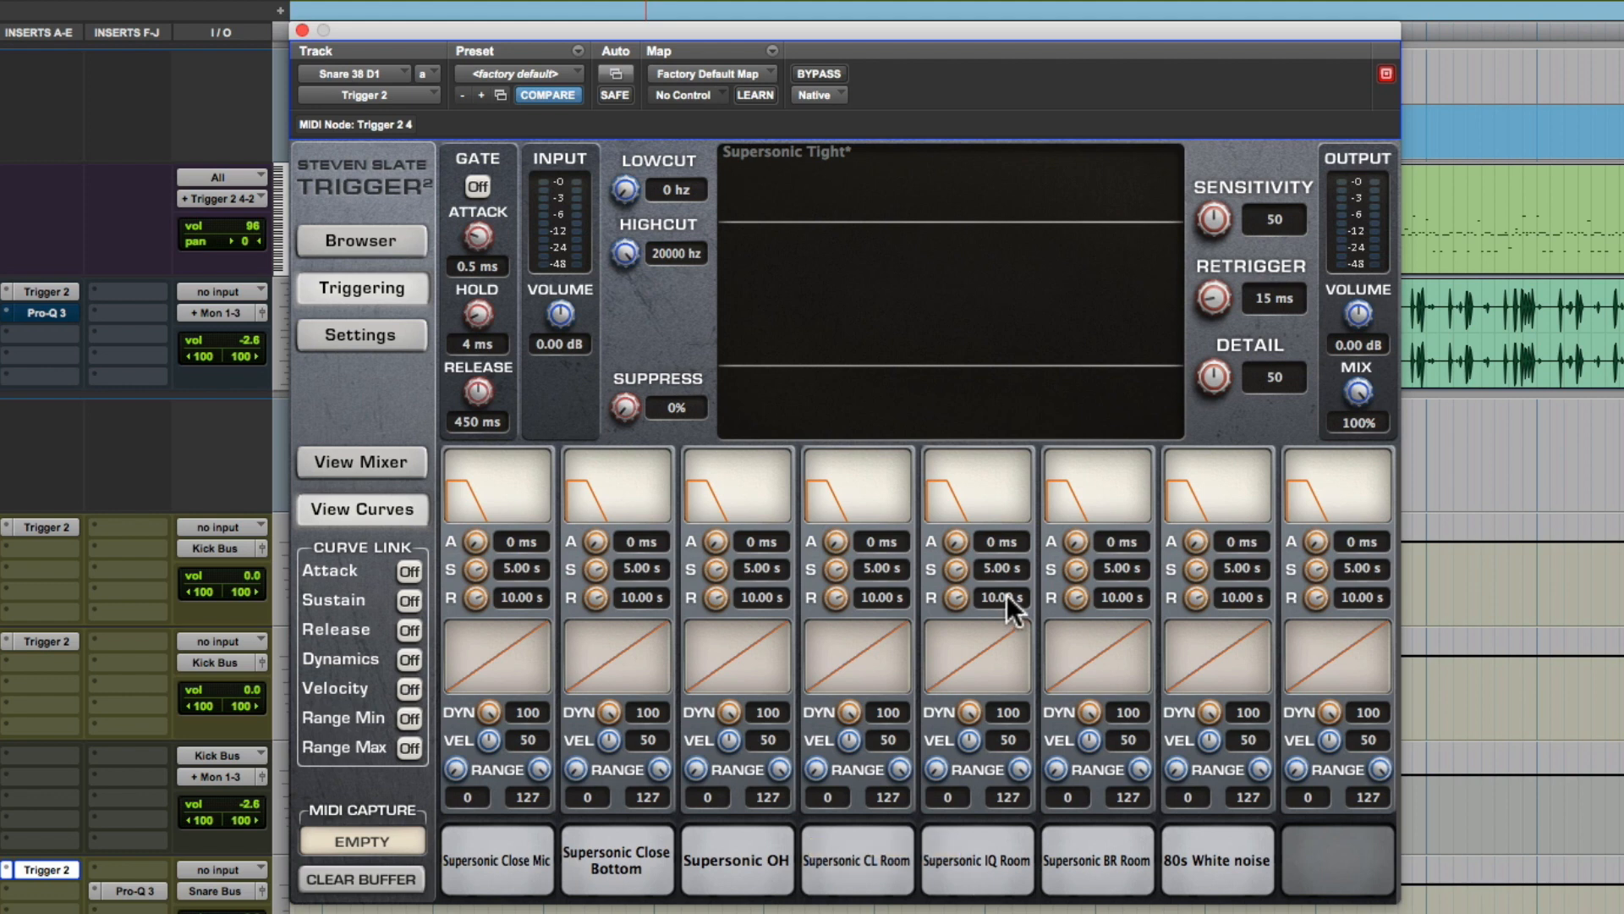
Try different sustain and release times on the Supersonic IQ Room envelope, leaving its release at 20 s.
left_click_drag(956, 569, 952, 761)
left_click_drag(956, 597, 956, 912)
left_click_drag(961, 517, 962, 514)
left_click_drag(953, 574, 975, 146)
left_click_drag(964, 602, 984, 246)
left_click_drag(957, 515, 949, 653)
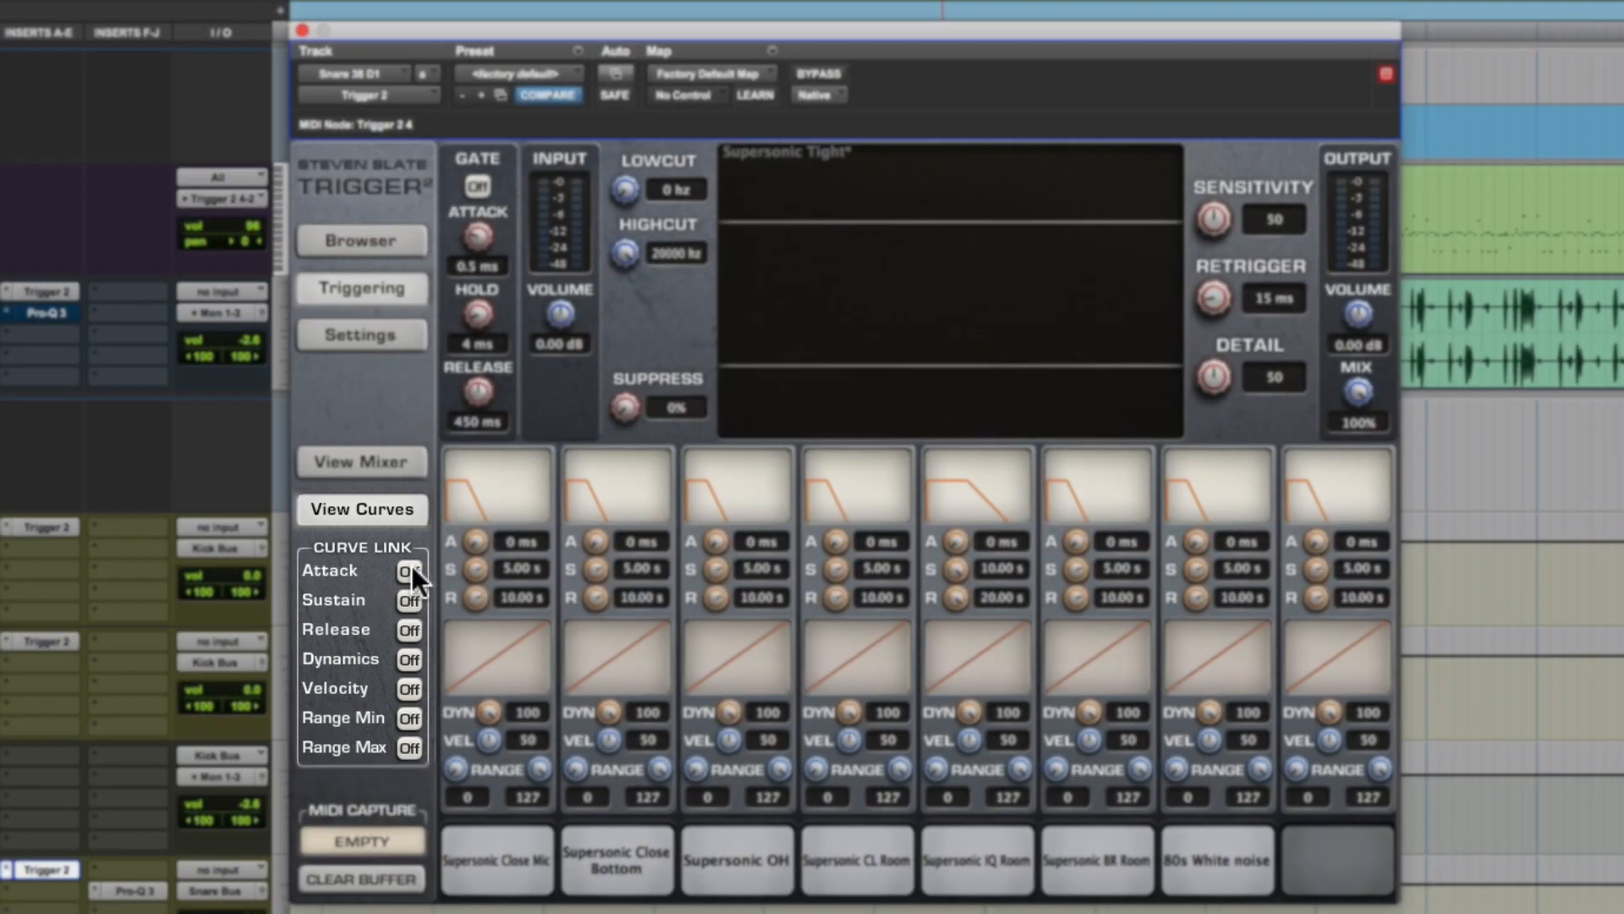
Link Attack, Sustain and Release across all samples, and set the shared envelope to 10 s sustain and 20 s release.
left_click(410, 570)
left_click(408, 605)
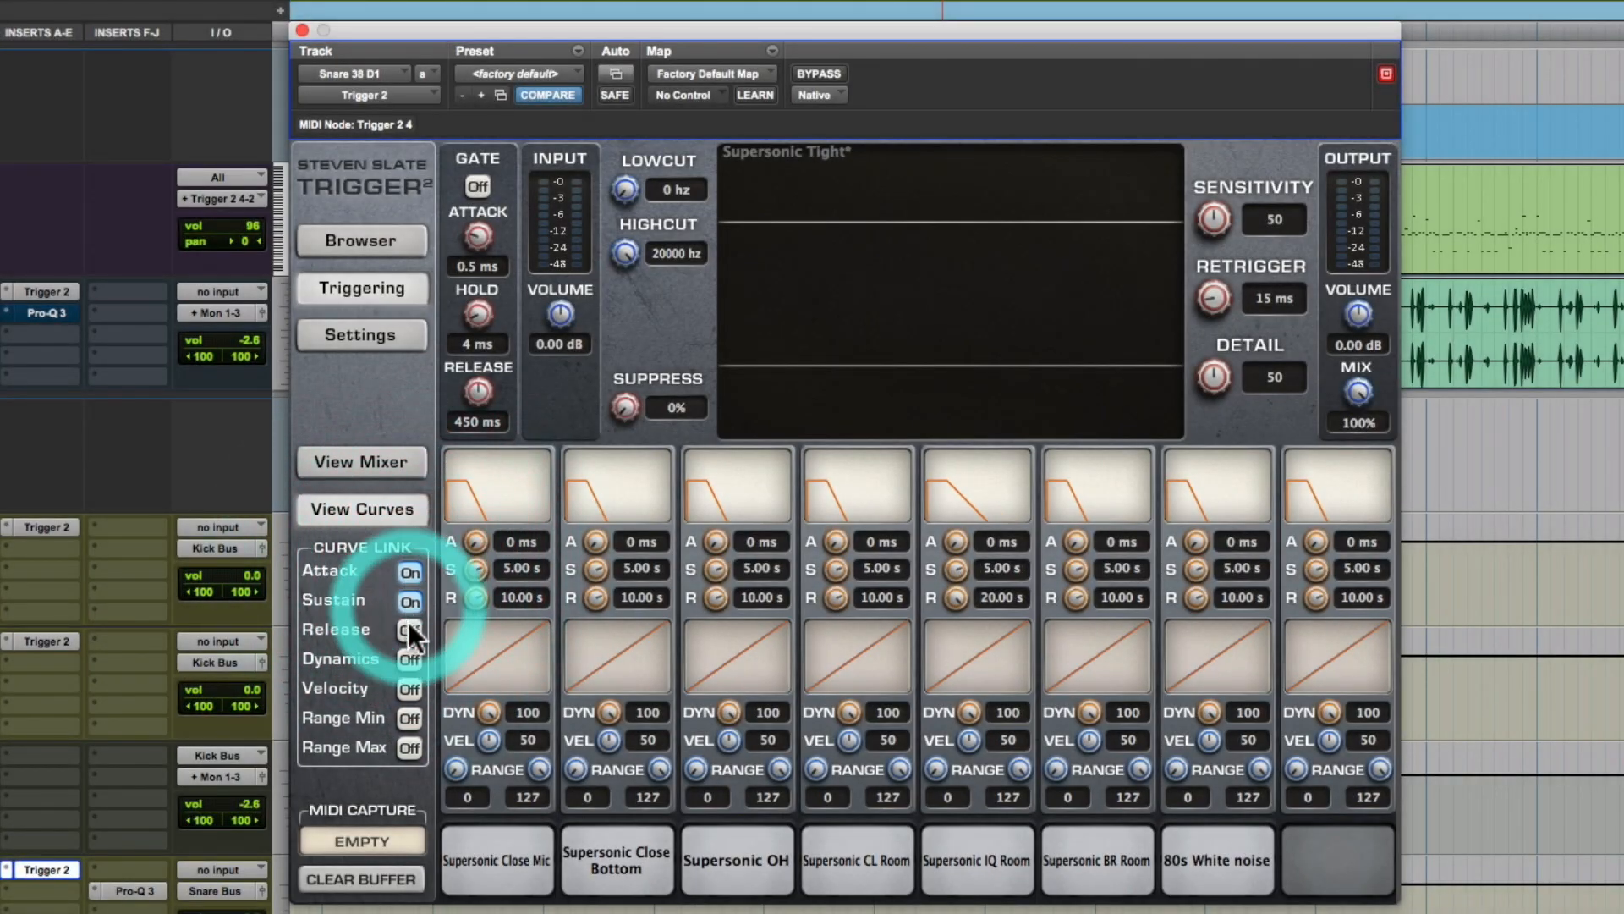
left_click(408, 626)
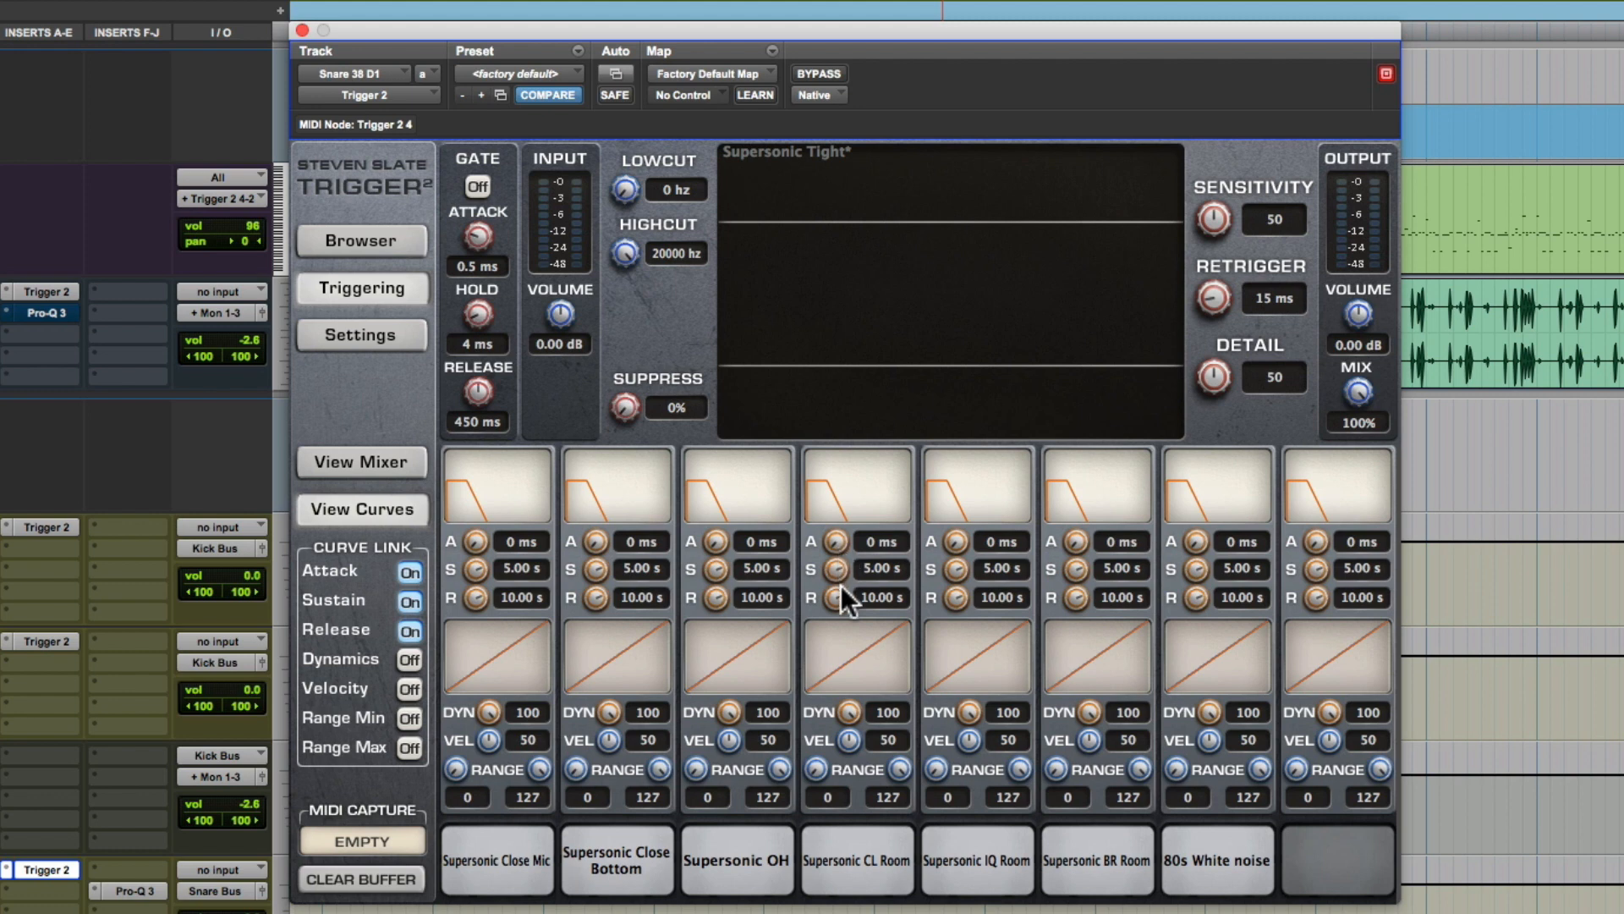
left_click_drag(832, 596, 834, 636)
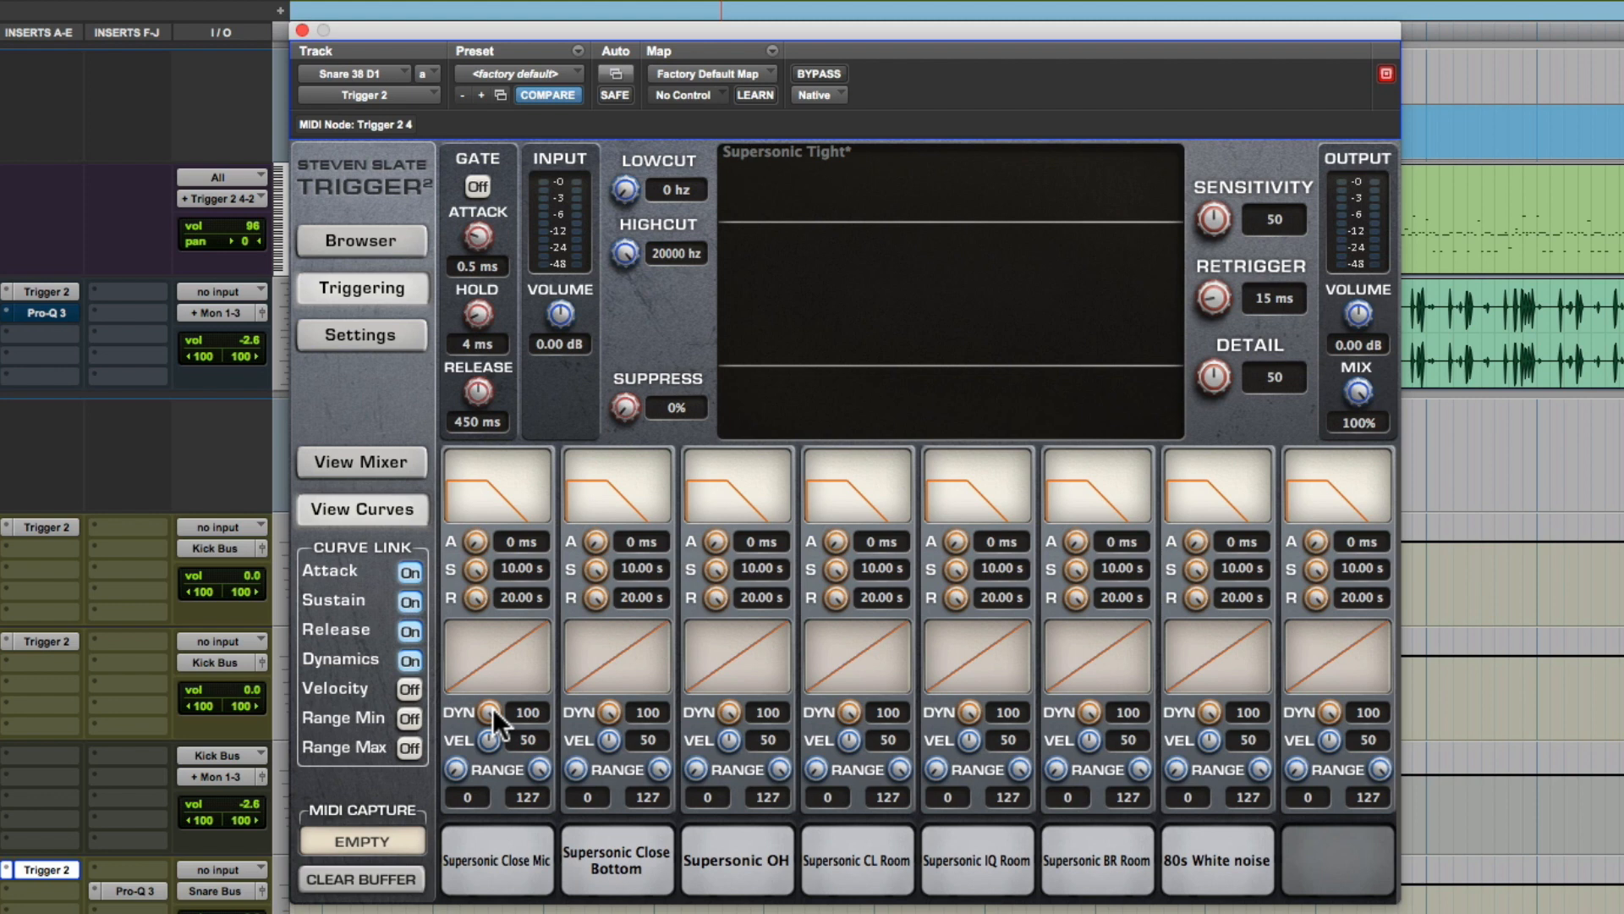
Try the linked dynamics at 0 on all samples and return it to 100.
left_click_drag(492, 712, 491, 913)
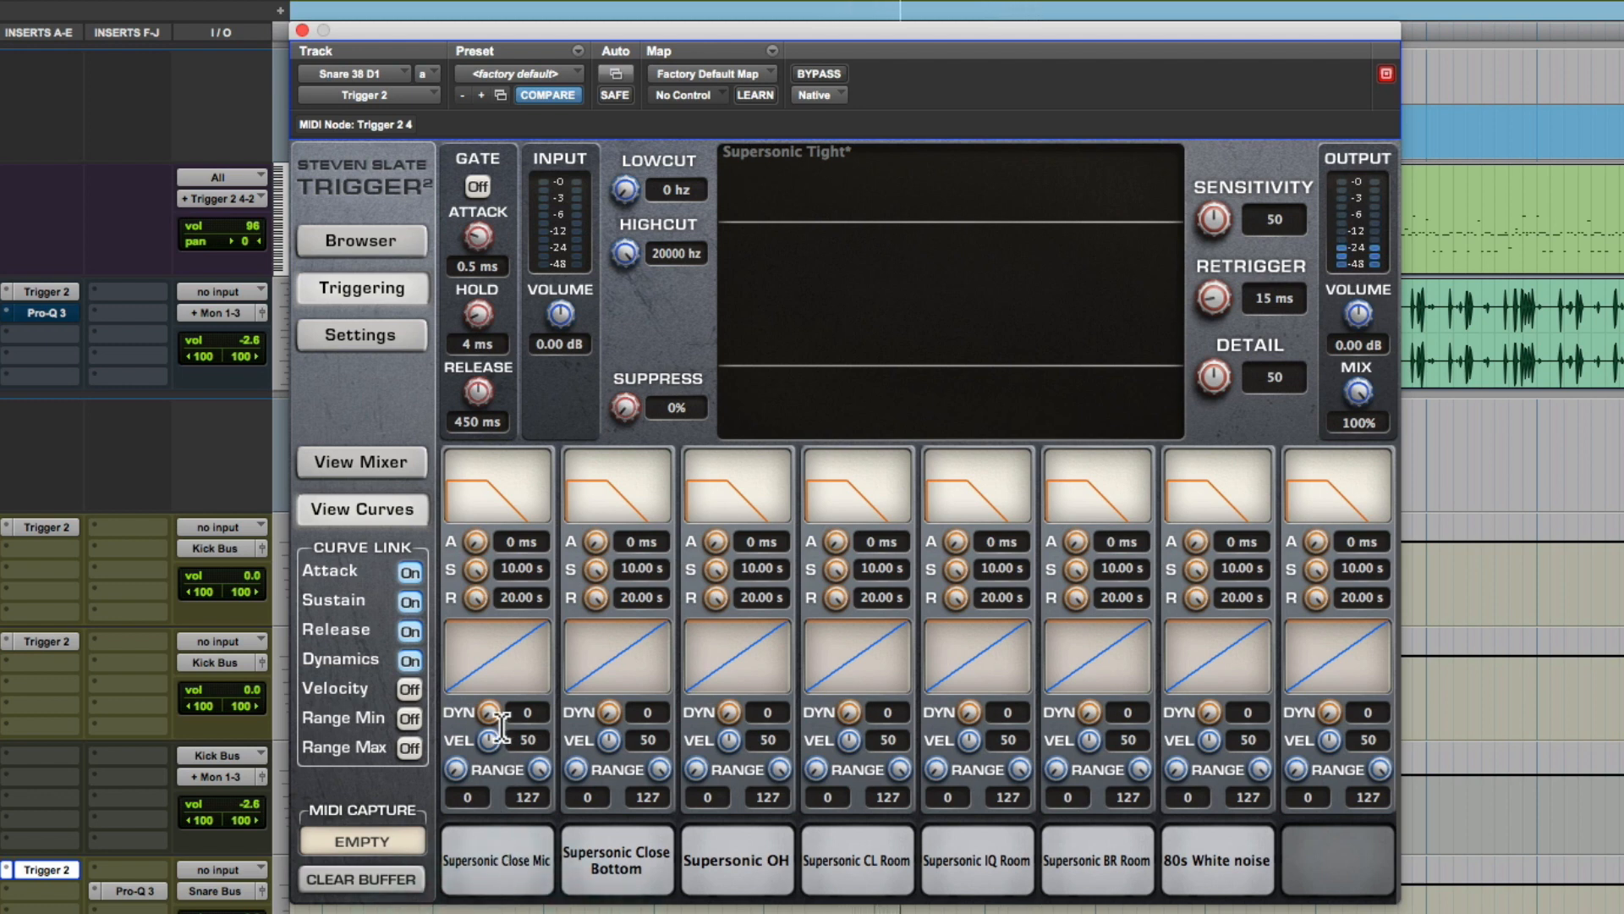
left_click_drag(489, 713, 498, 694)
left_click_drag(495, 664, 491, 385)
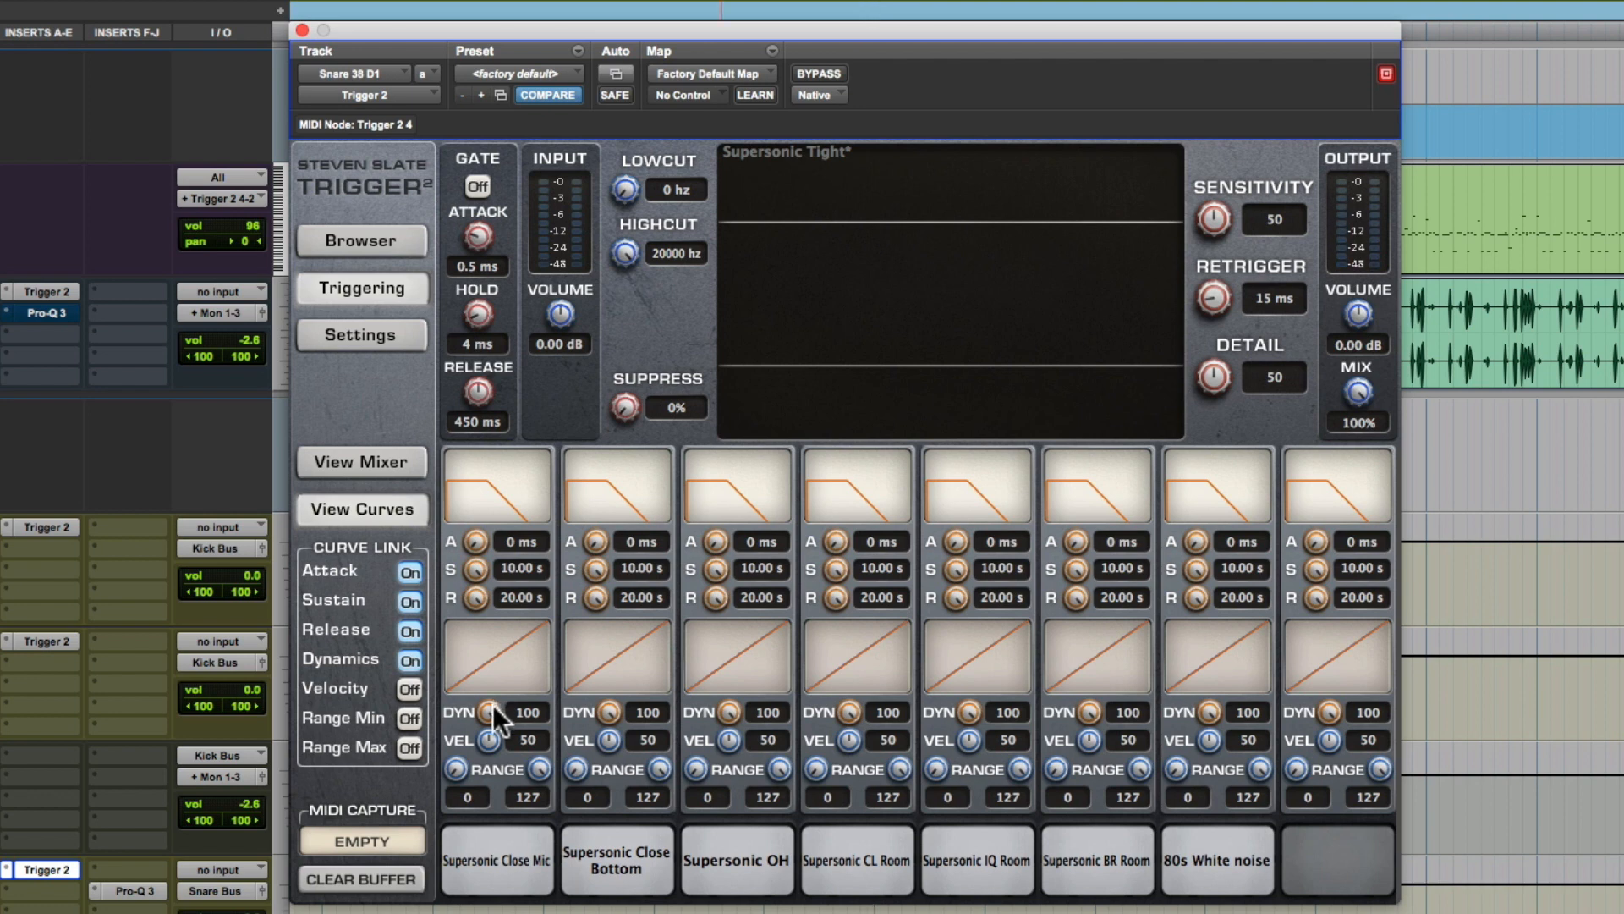
Link Velocity across all samples, try velocity values of 100 and 20, and return it to 50.
left_click(412, 690)
left_click_drag(493, 739, 501, 541)
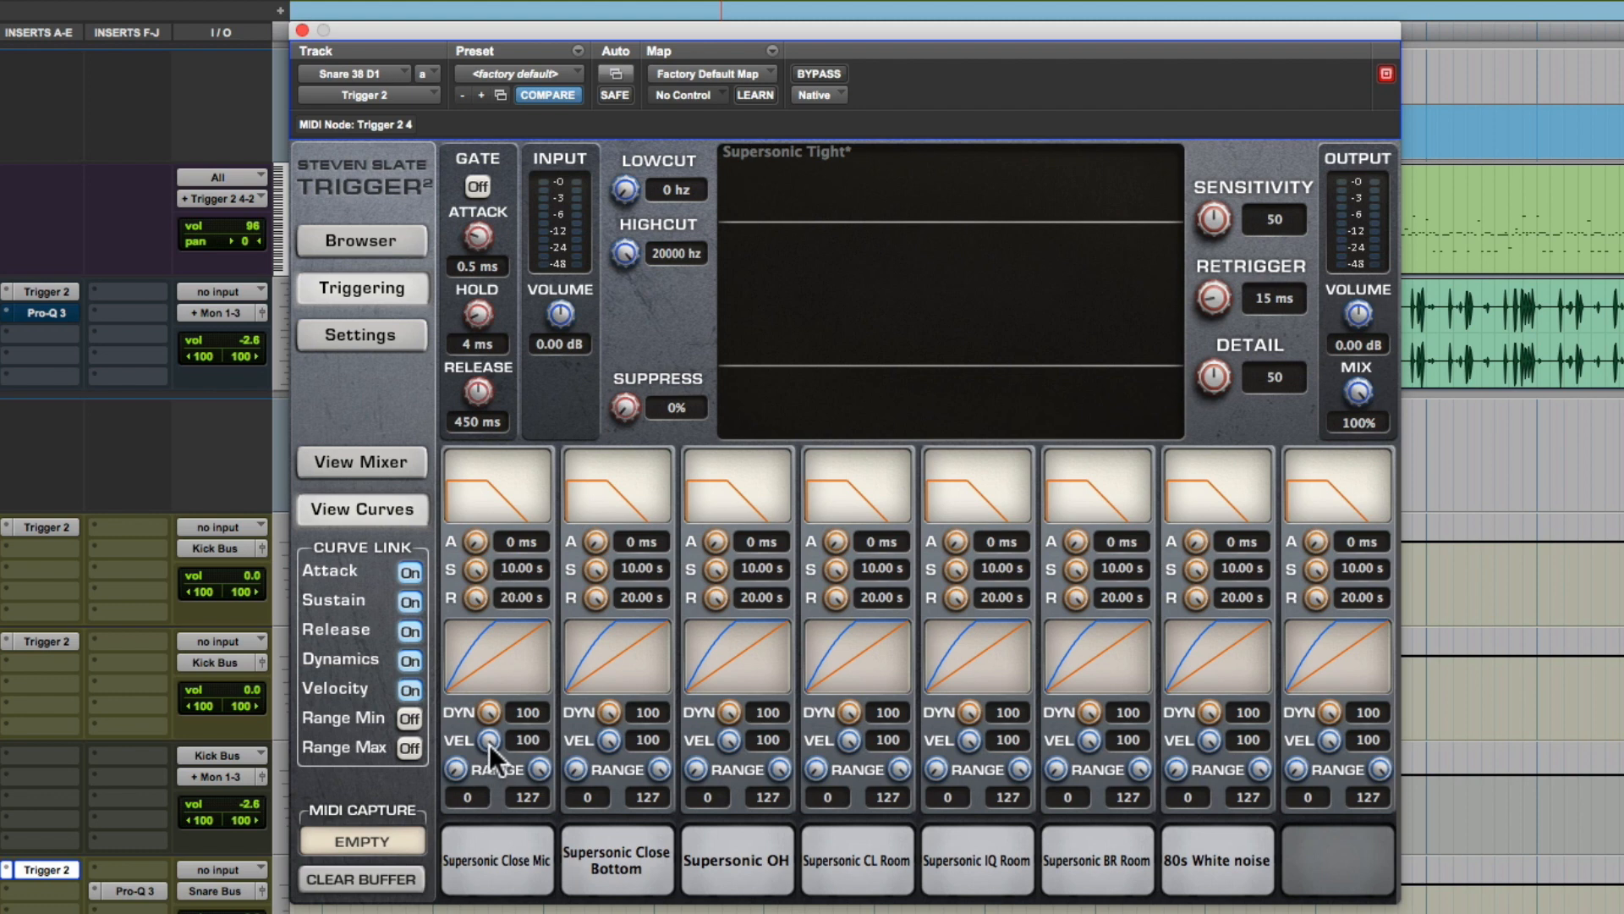
left_click_drag(489, 742, 489, 830)
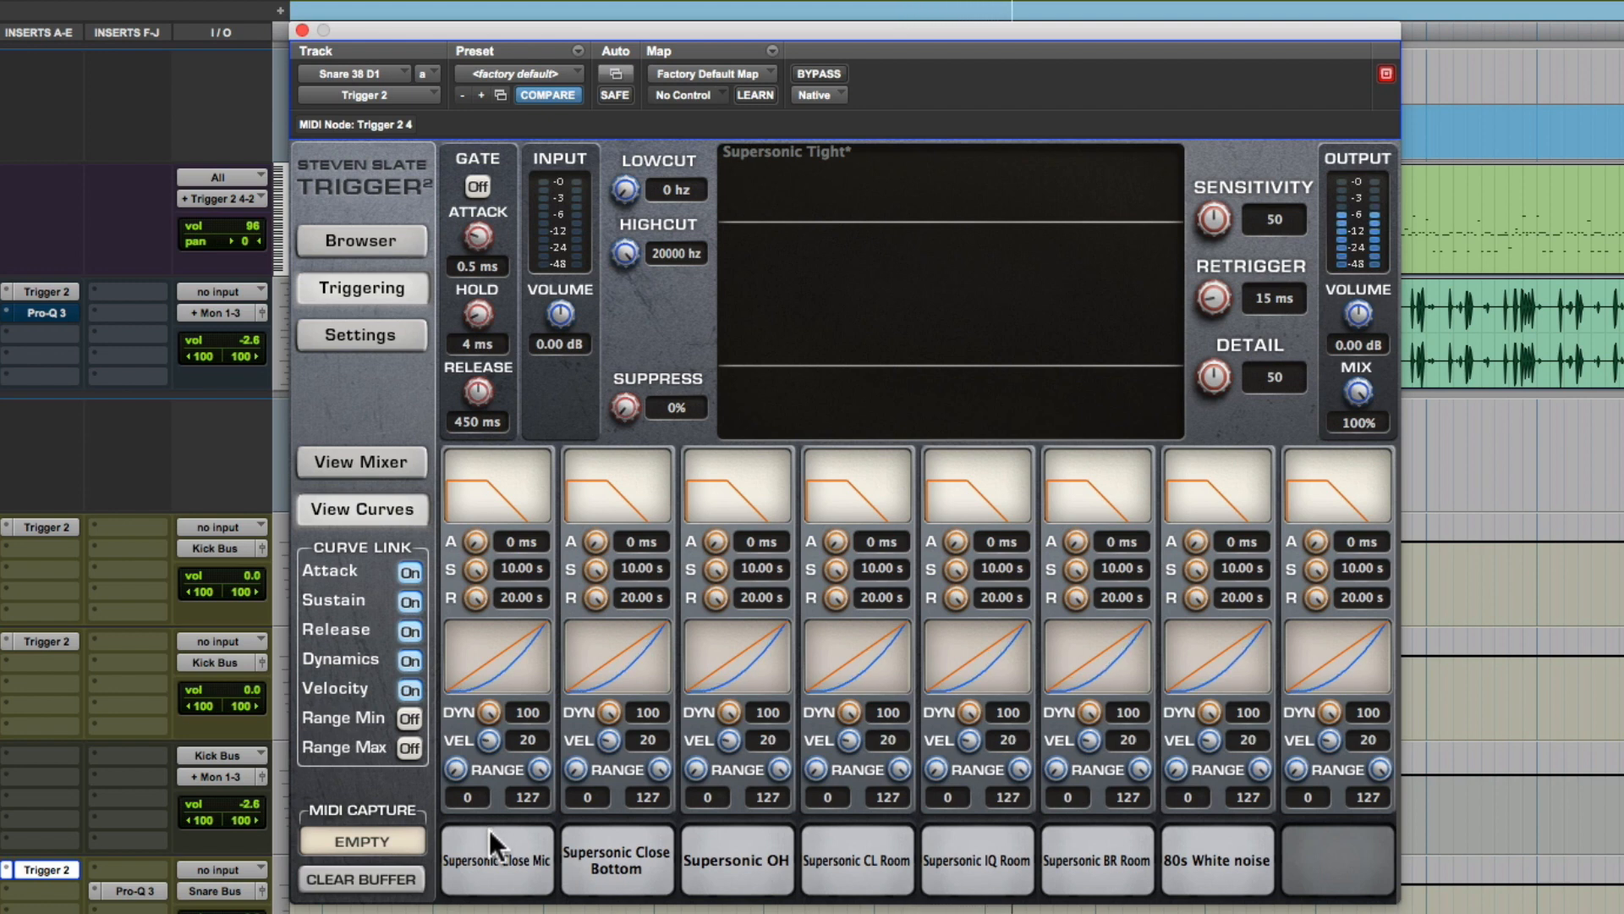
left_click(488, 830)
left_click_drag(490, 744, 494, 712)
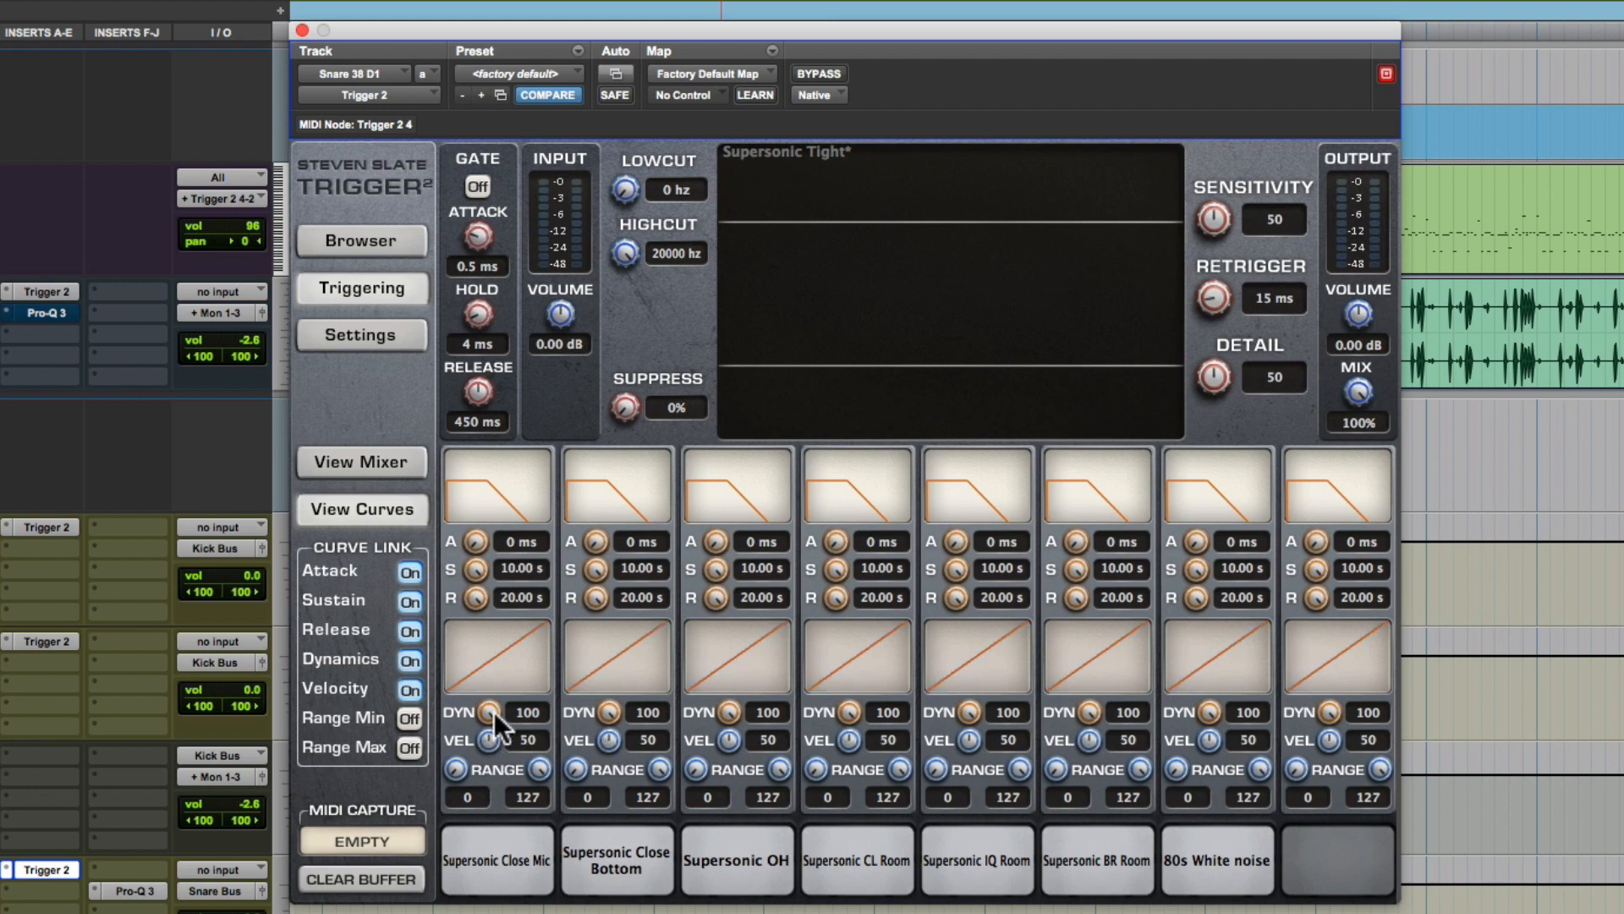
Try dynamics 13 with velocity 23 on the linked samples, and restore them to 100 and 50.
left_click_drag(494, 714, 494, 819)
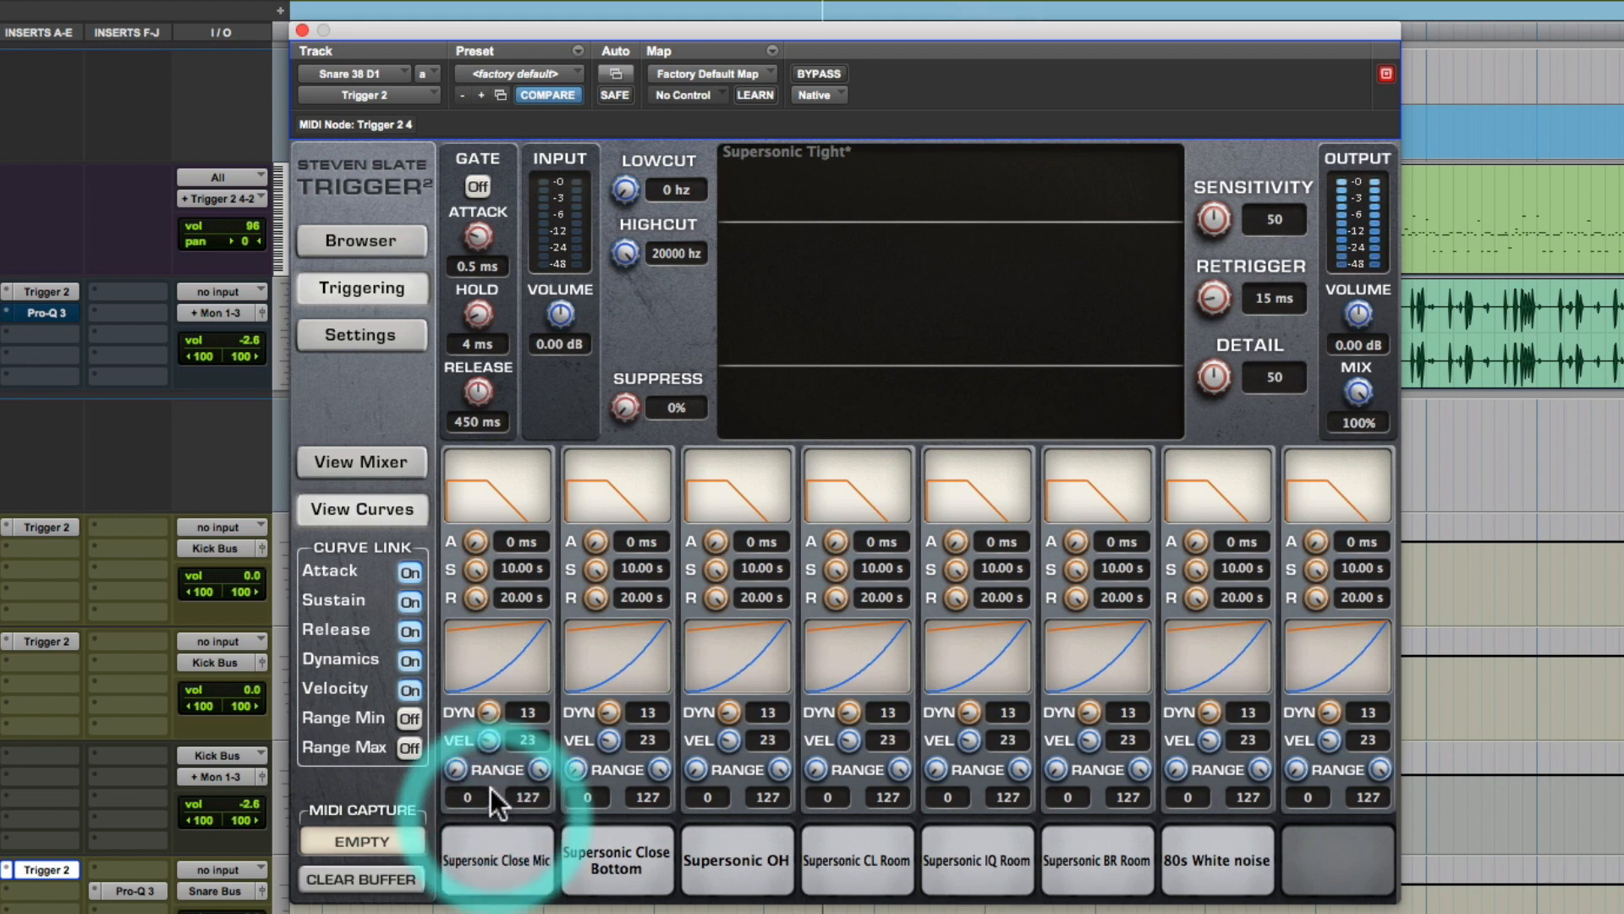
left_click(487, 742, "alt")
left_click(499, 721, "alt")
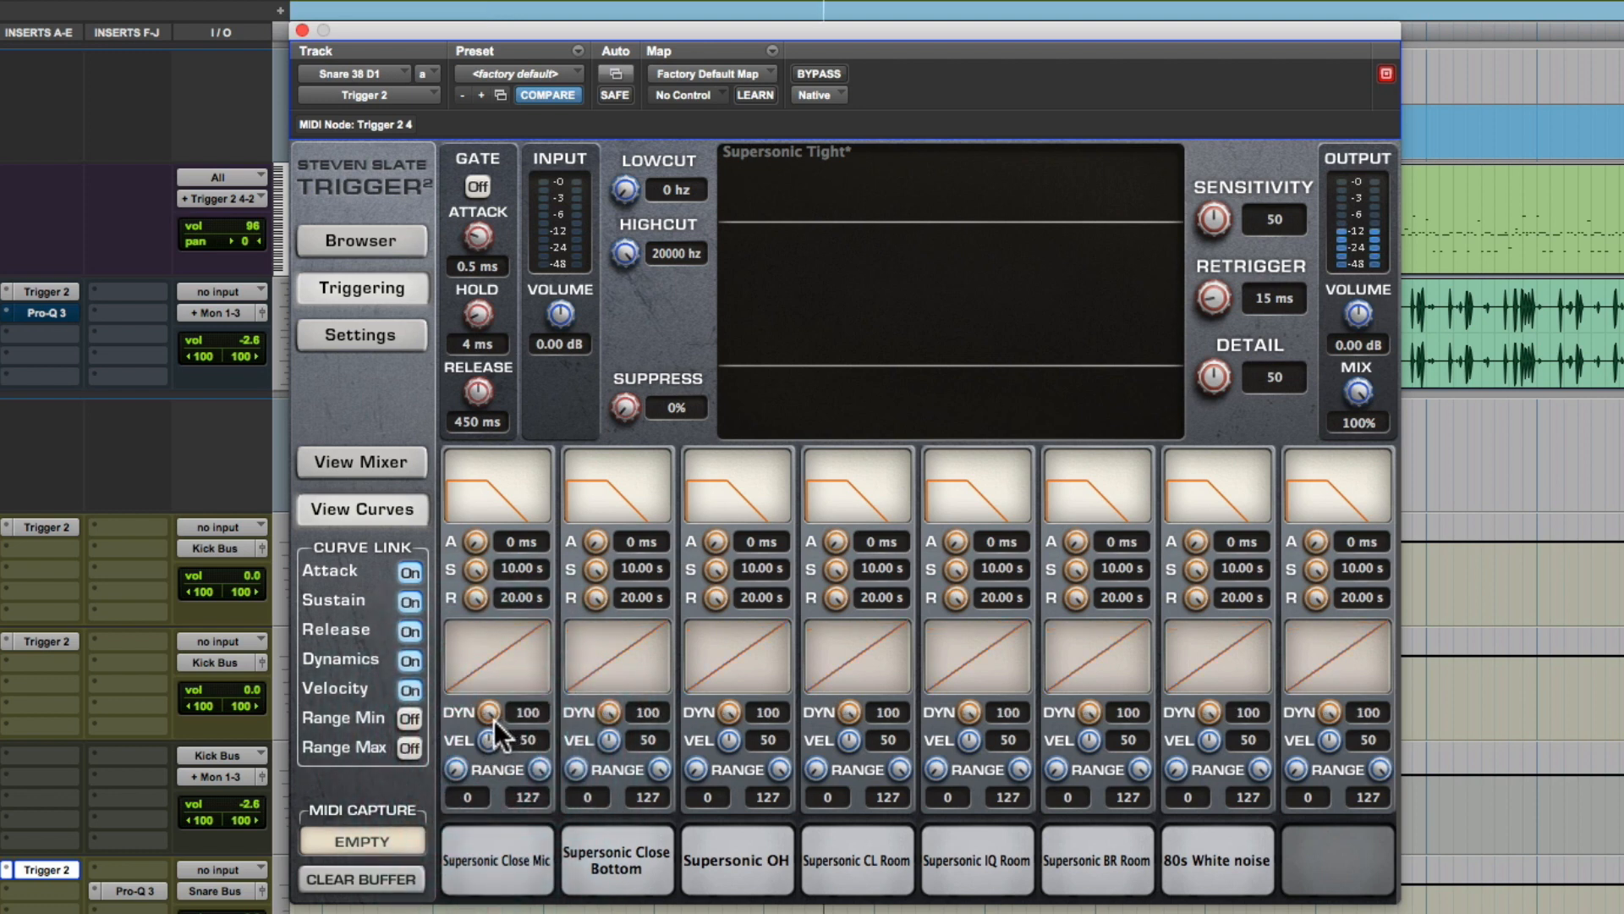
Audition velocity 29 with dynamics 81 on the linked samples, stop playback, and reset velocity to 50 and dynamics to 100.
left_click_drag(481, 739, 482, 793)
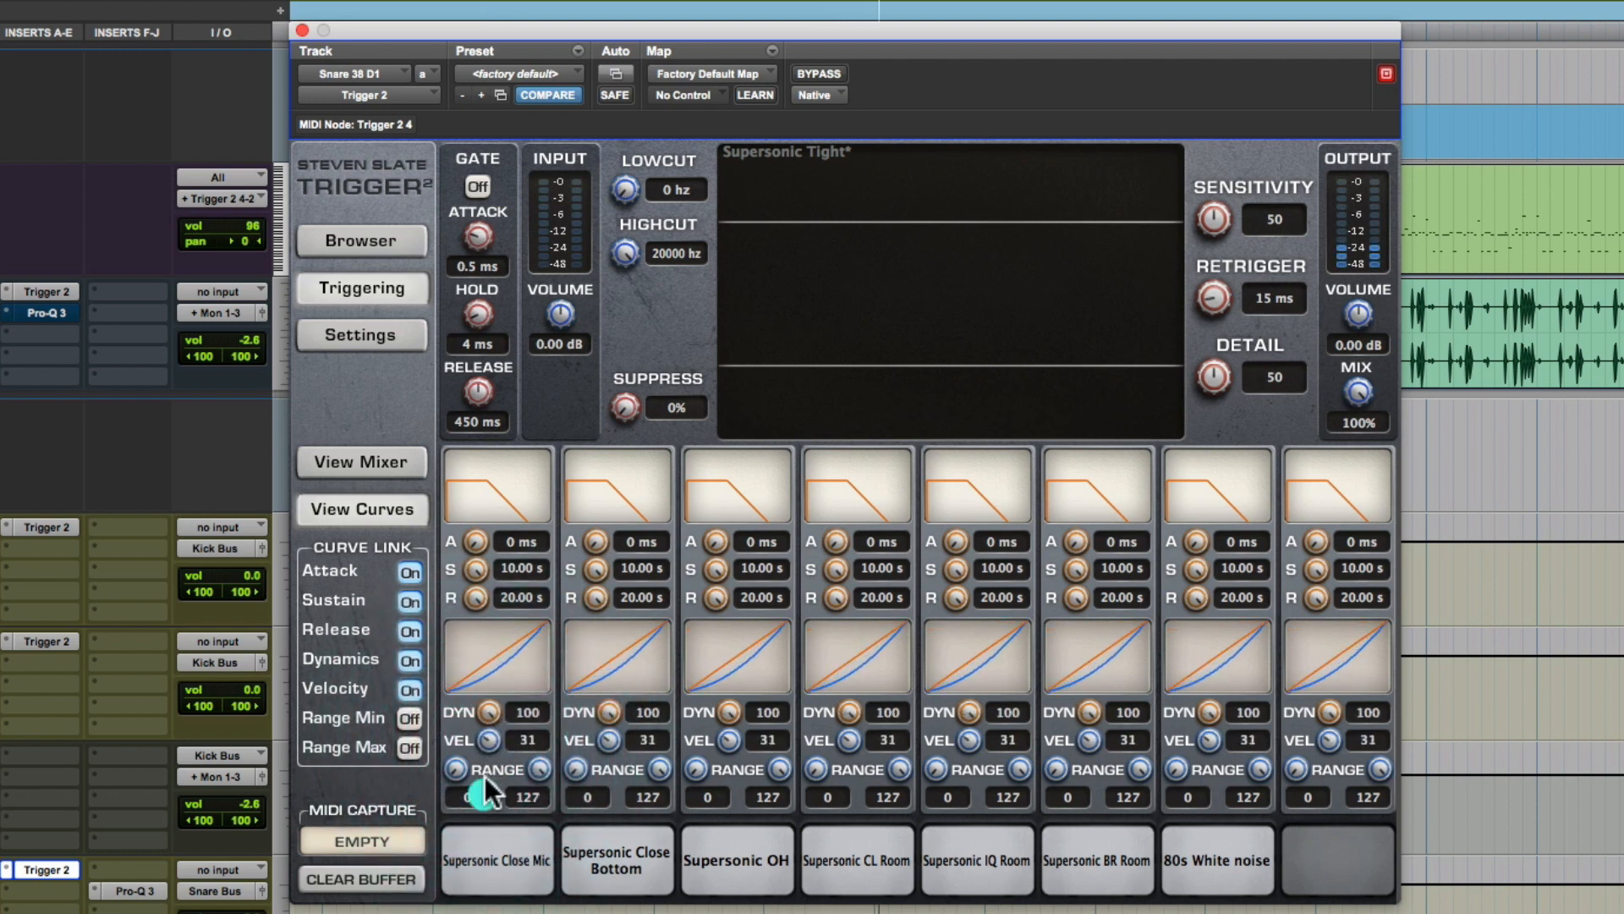
left_click_drag(489, 719, 489, 753)
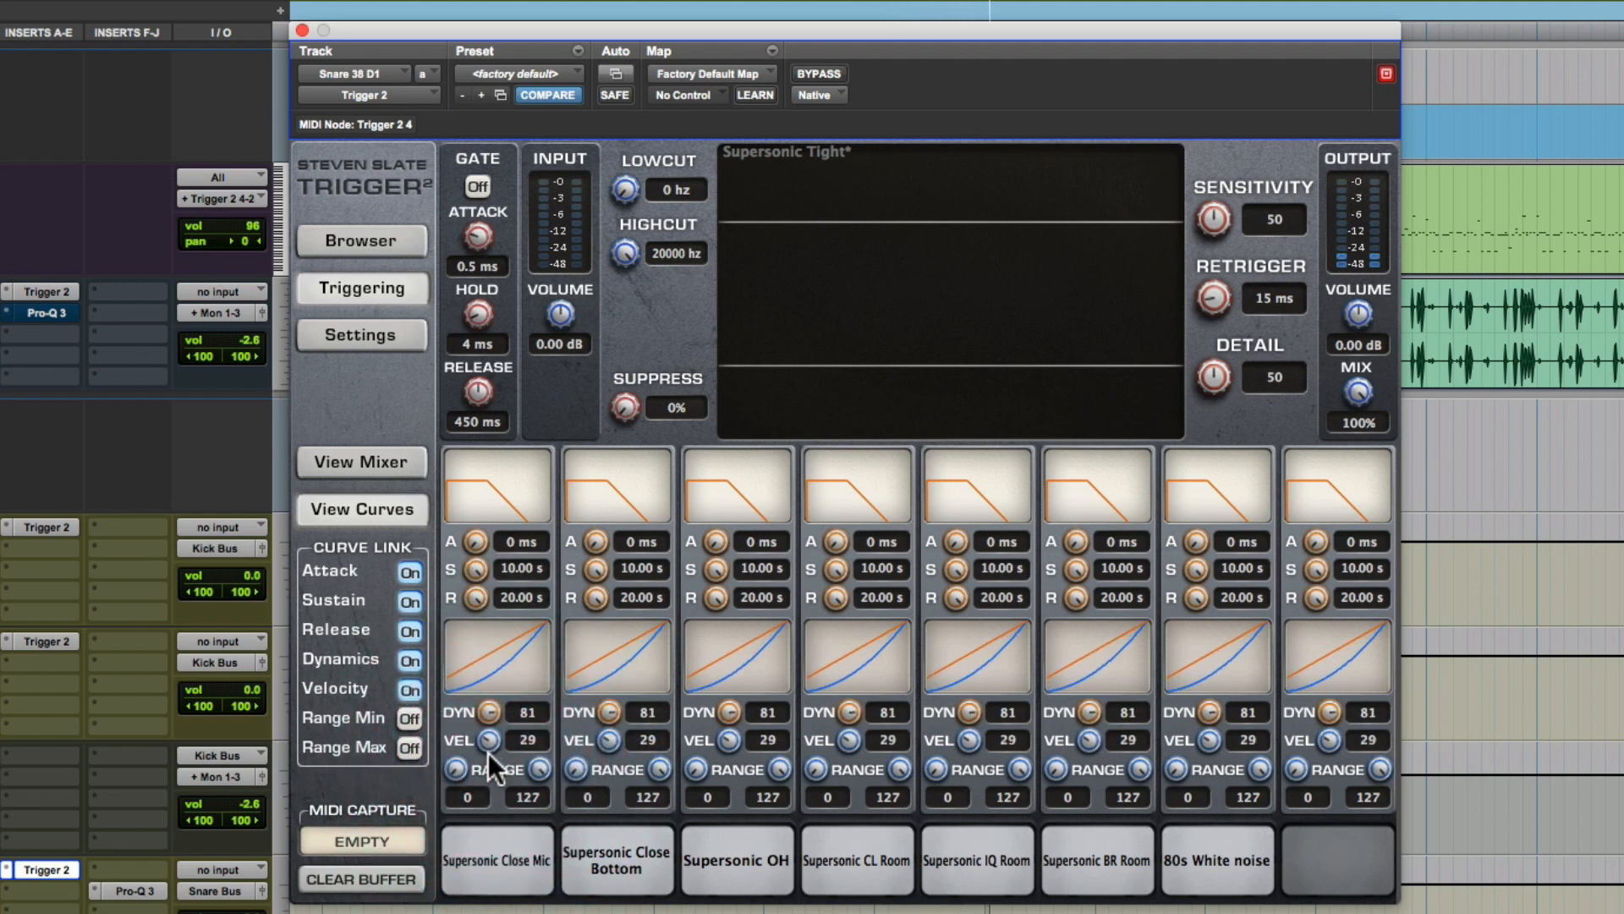
key("space")
left_click(489, 744, "alt")
left_click(489, 717, "alt")
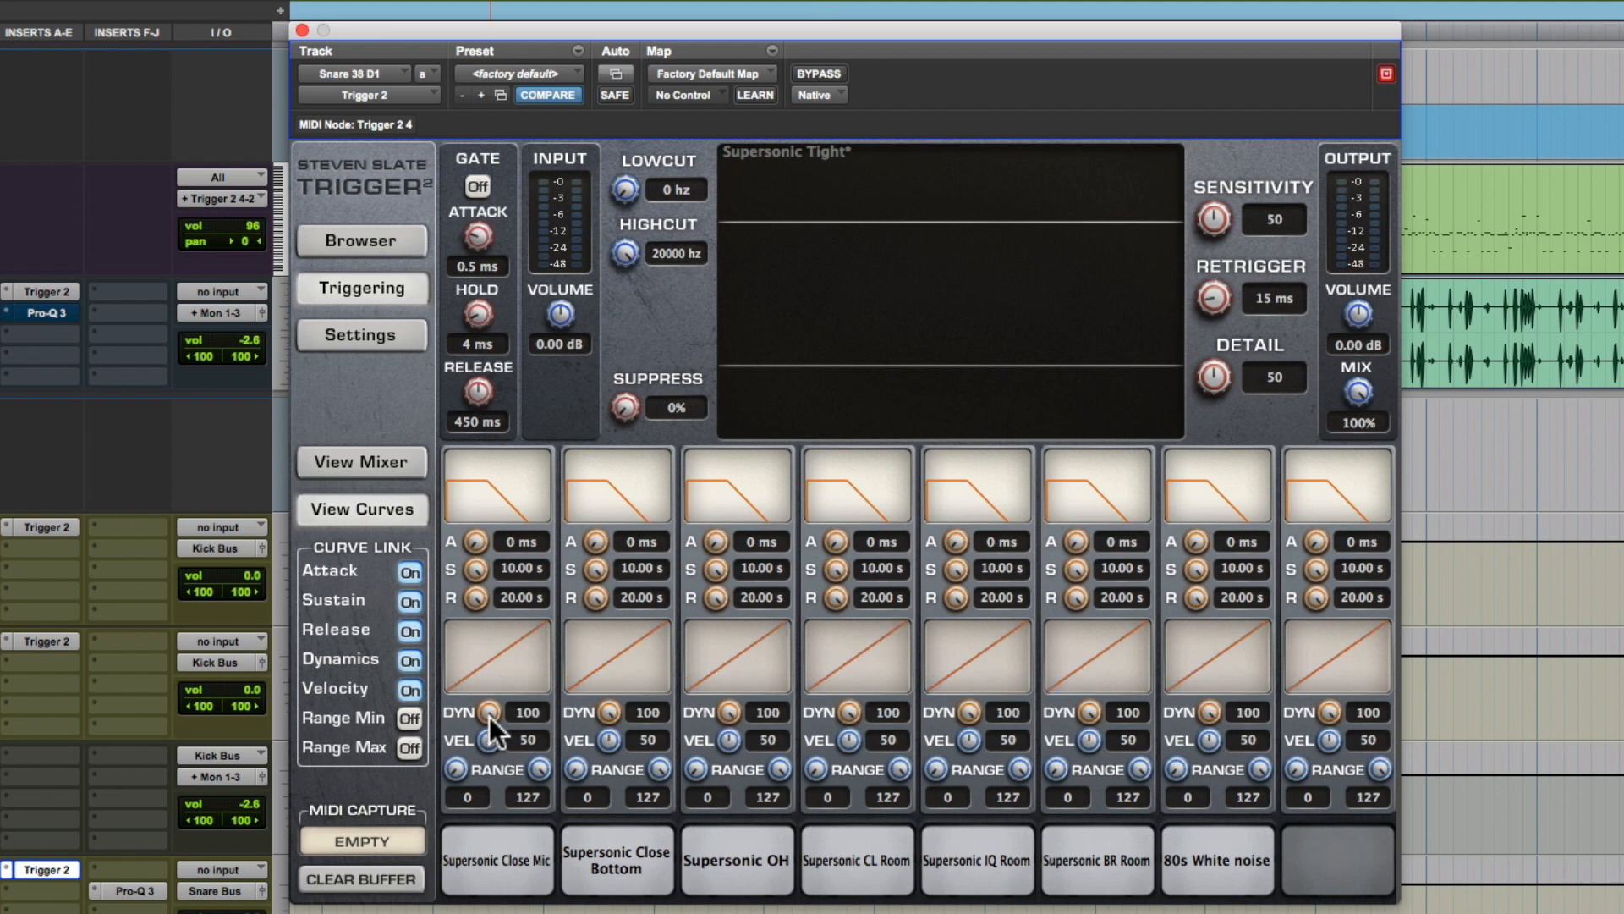
Link Range Min and Range Max across all samples, and try raising the shared range minimum.
left_click(413, 719)
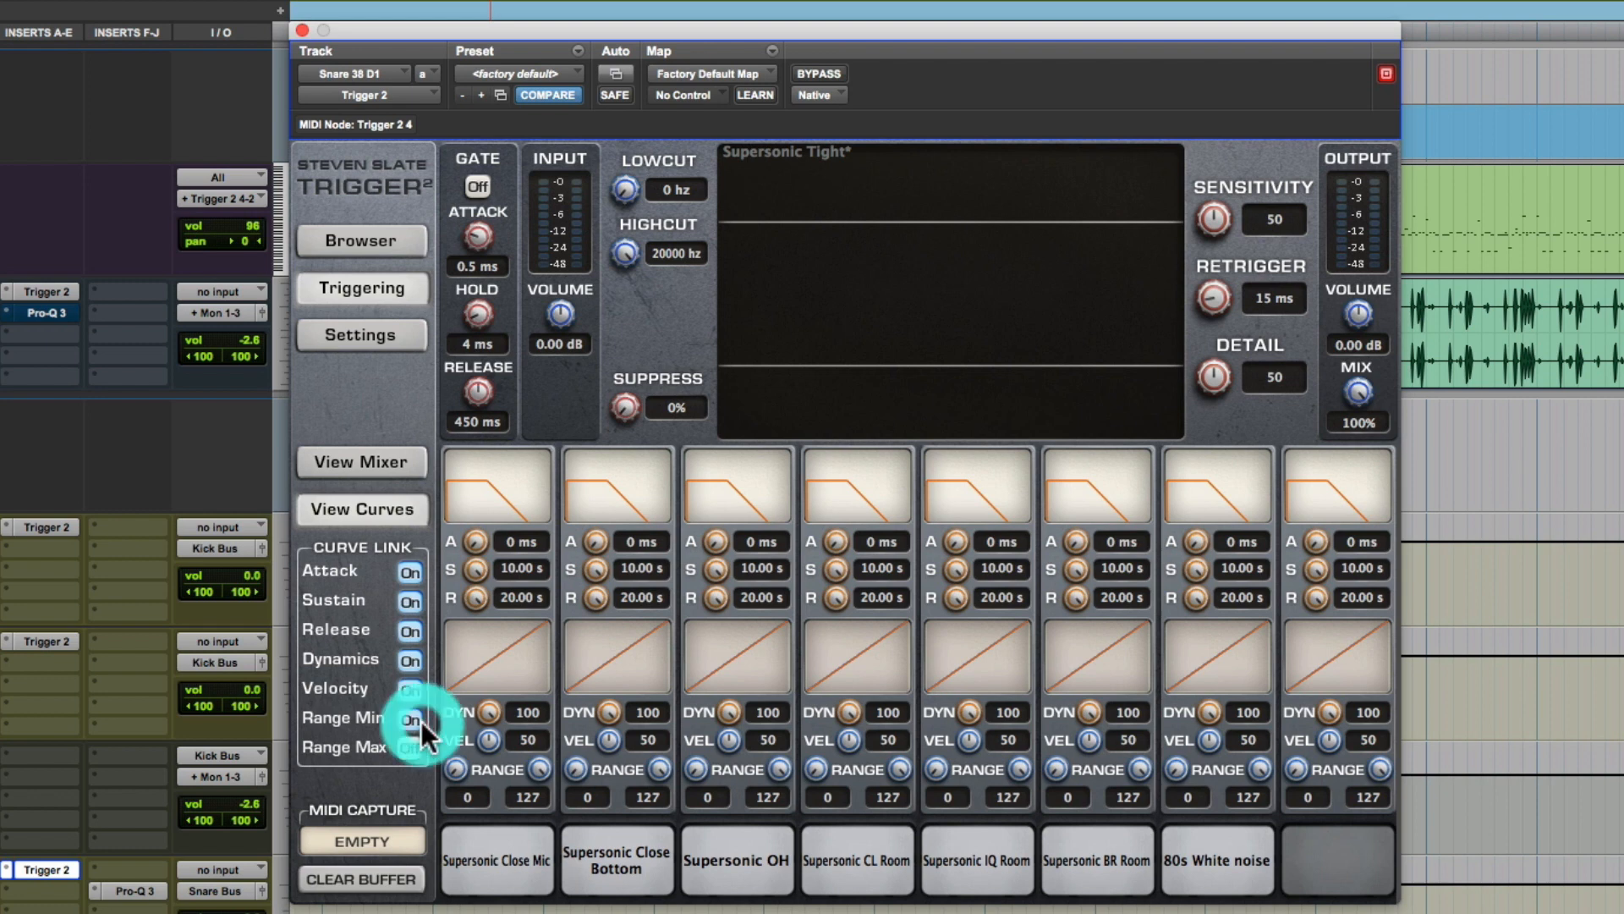
left_click(410, 747)
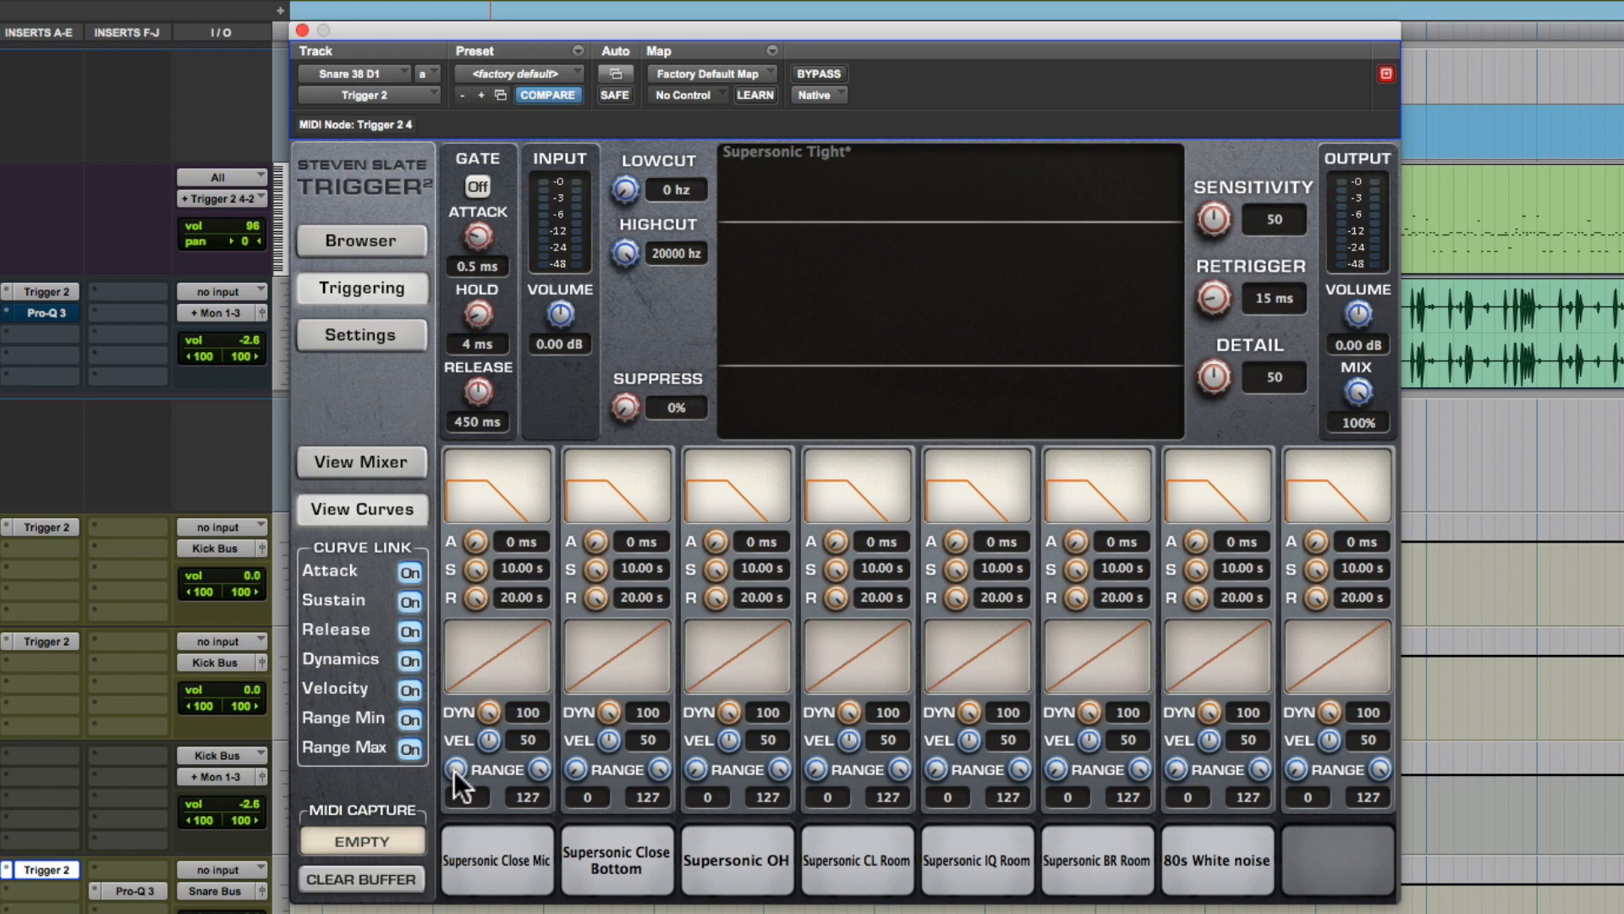
left_click_drag(454, 772, 483, 423)
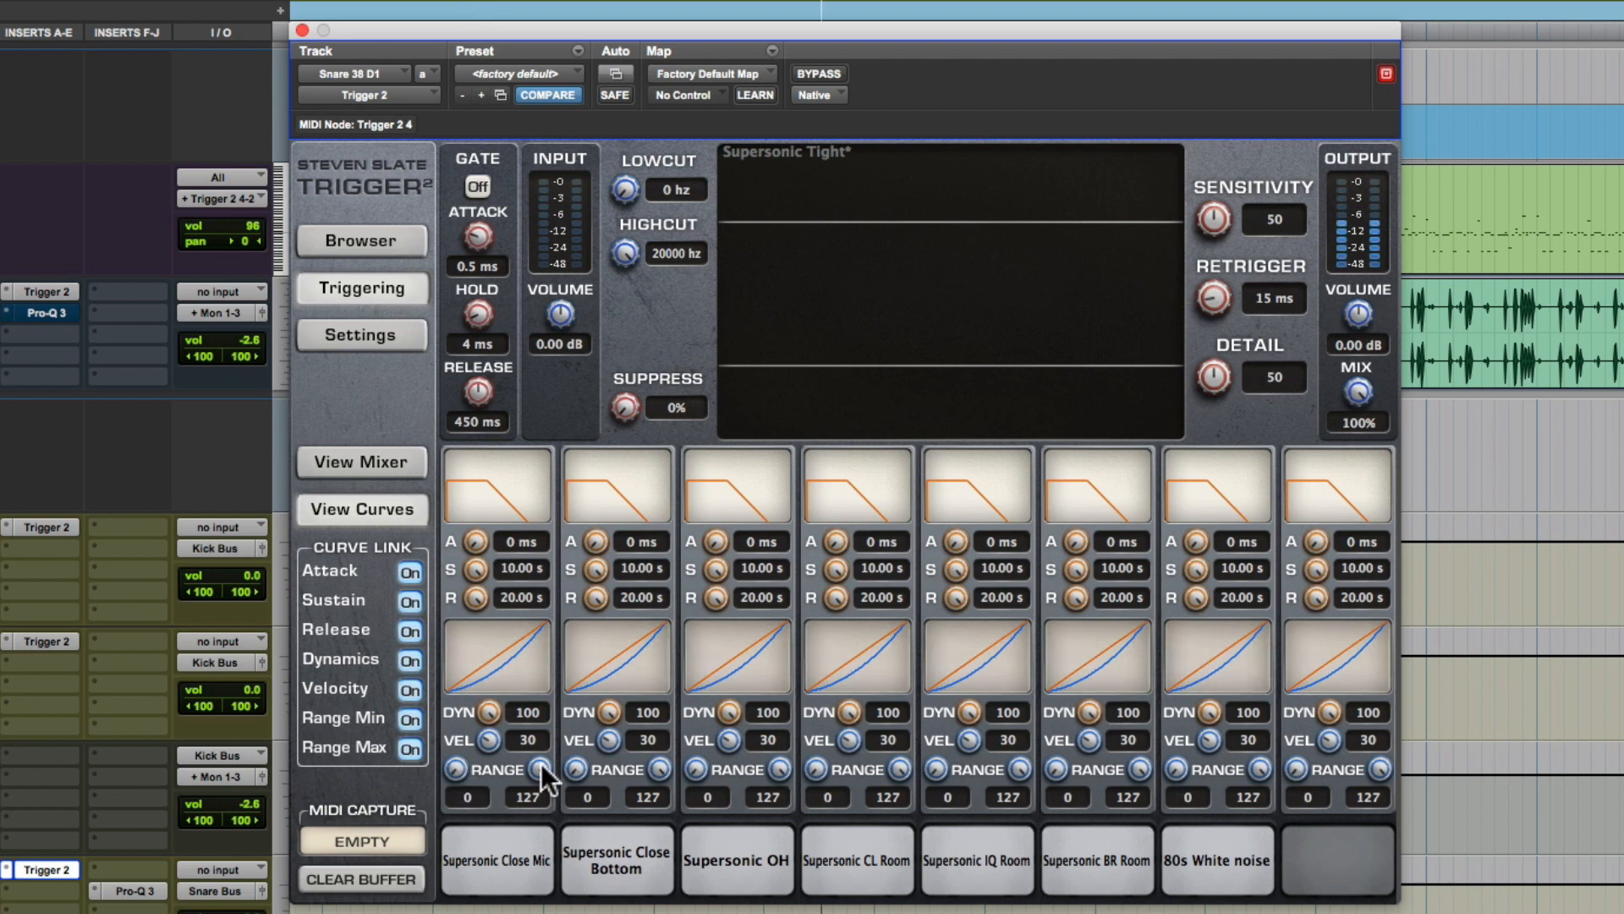
Try the linked range maximum at 0 and 14, and raise both the range minimum and maximum to 127.
left_click_drag(540, 769, 525, 913)
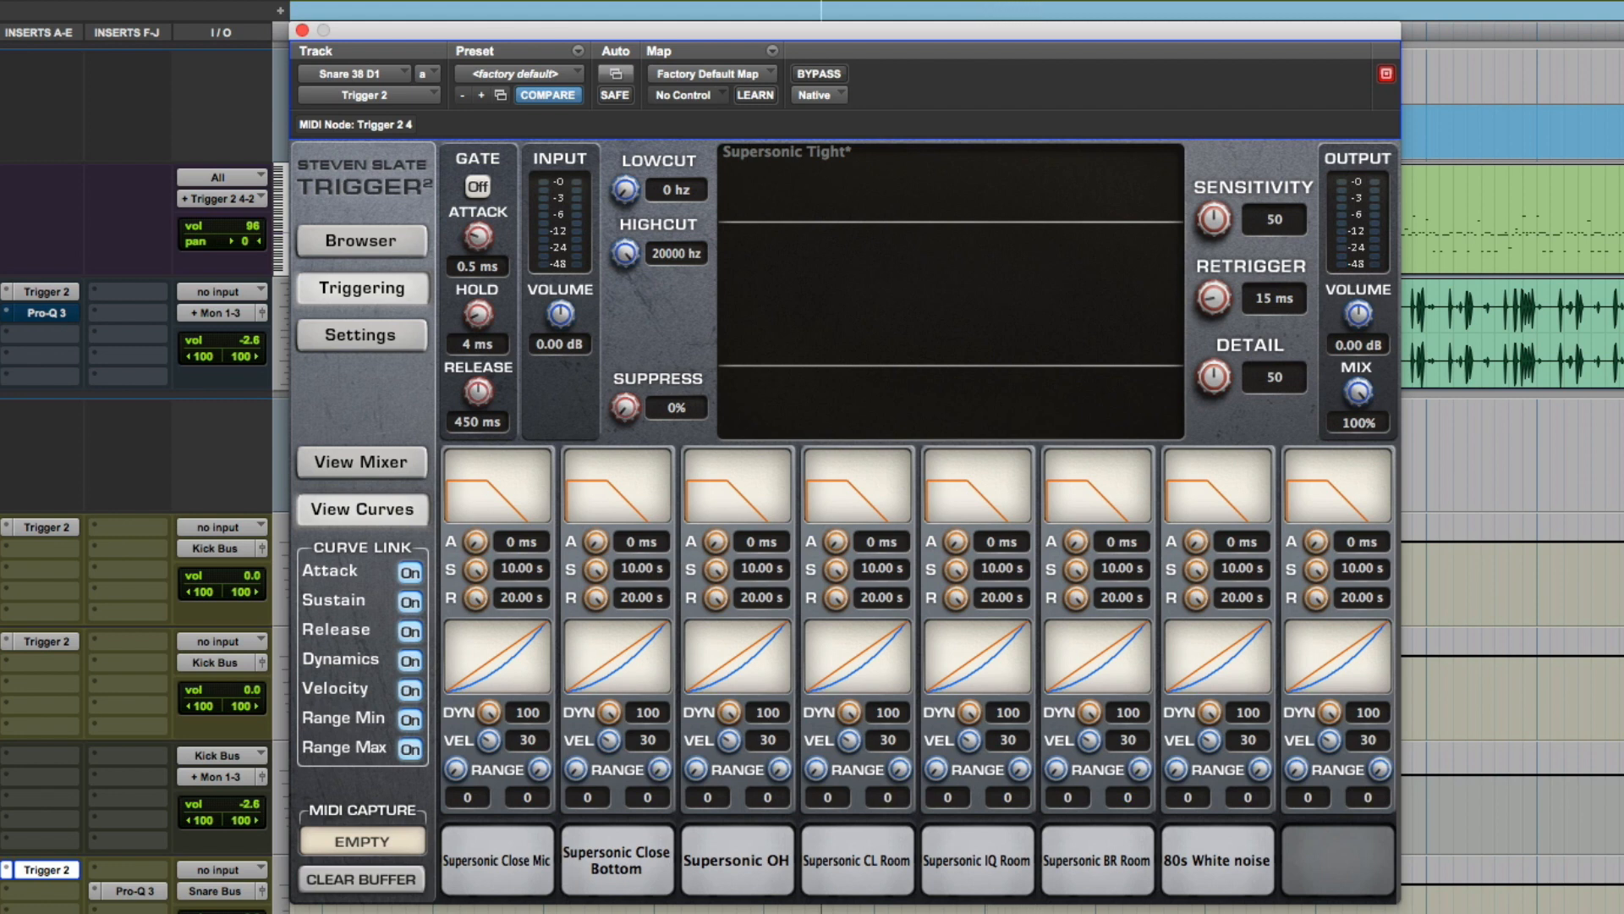
left_click_drag(525, 913, 525, 913)
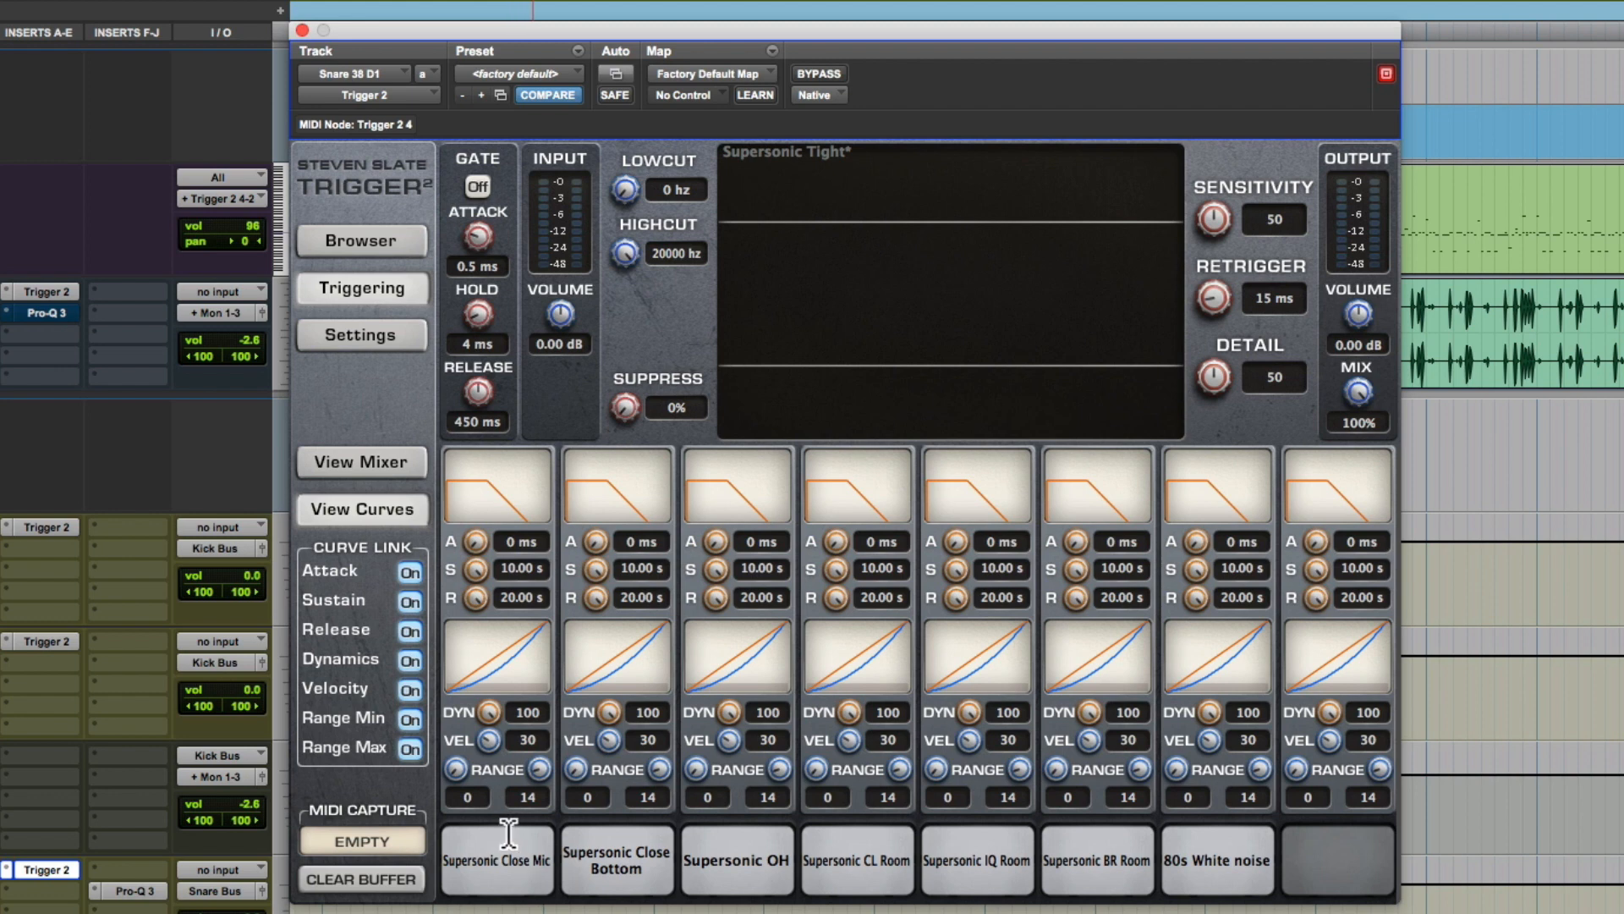
left_click_drag(539, 769, 550, 362)
left_click_drag(459, 760, 537, 236)
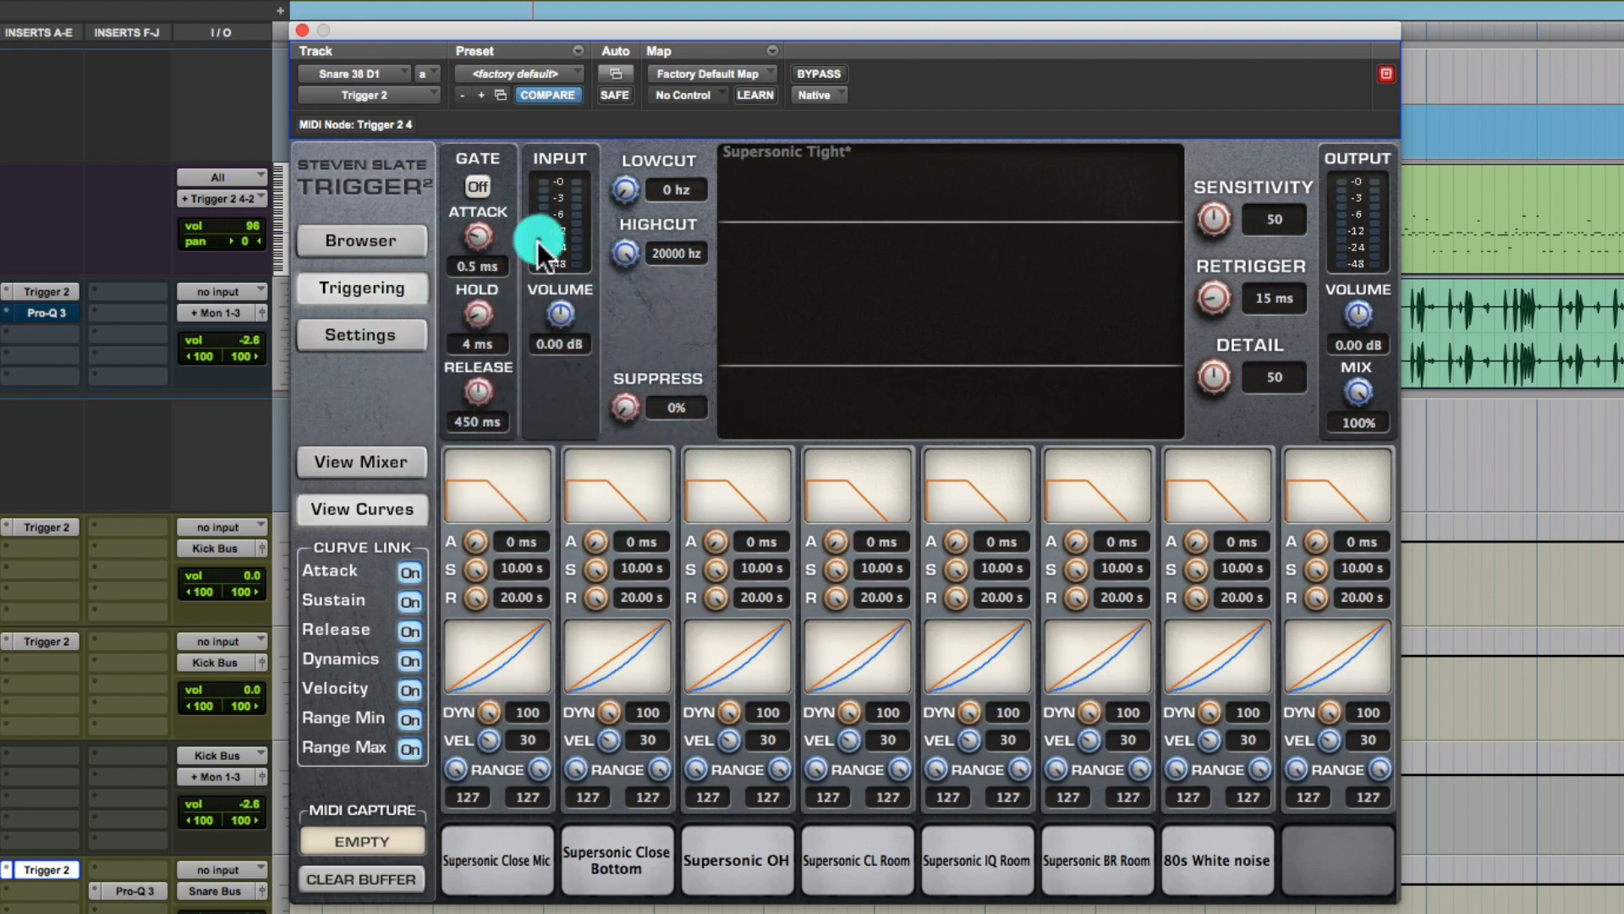
Try velocity 100 with dynamics 0 on the linked samples, and change to dynamics 100 with velocity 17.
left_click_drag(489, 741, 544, 301)
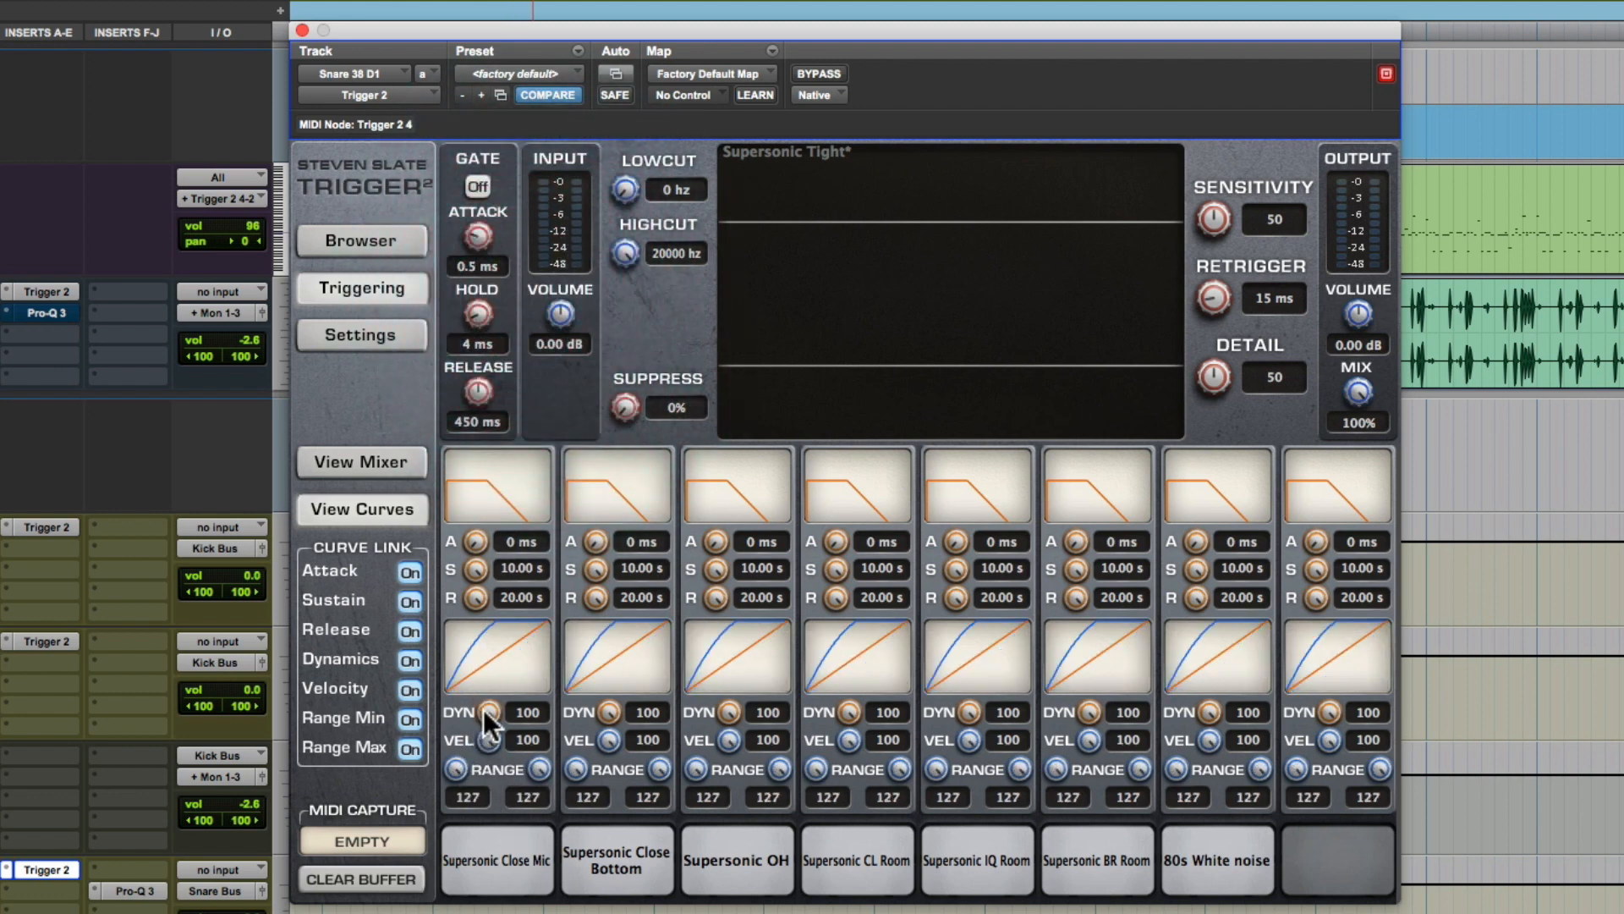
left_click_drag(484, 709, 489, 825)
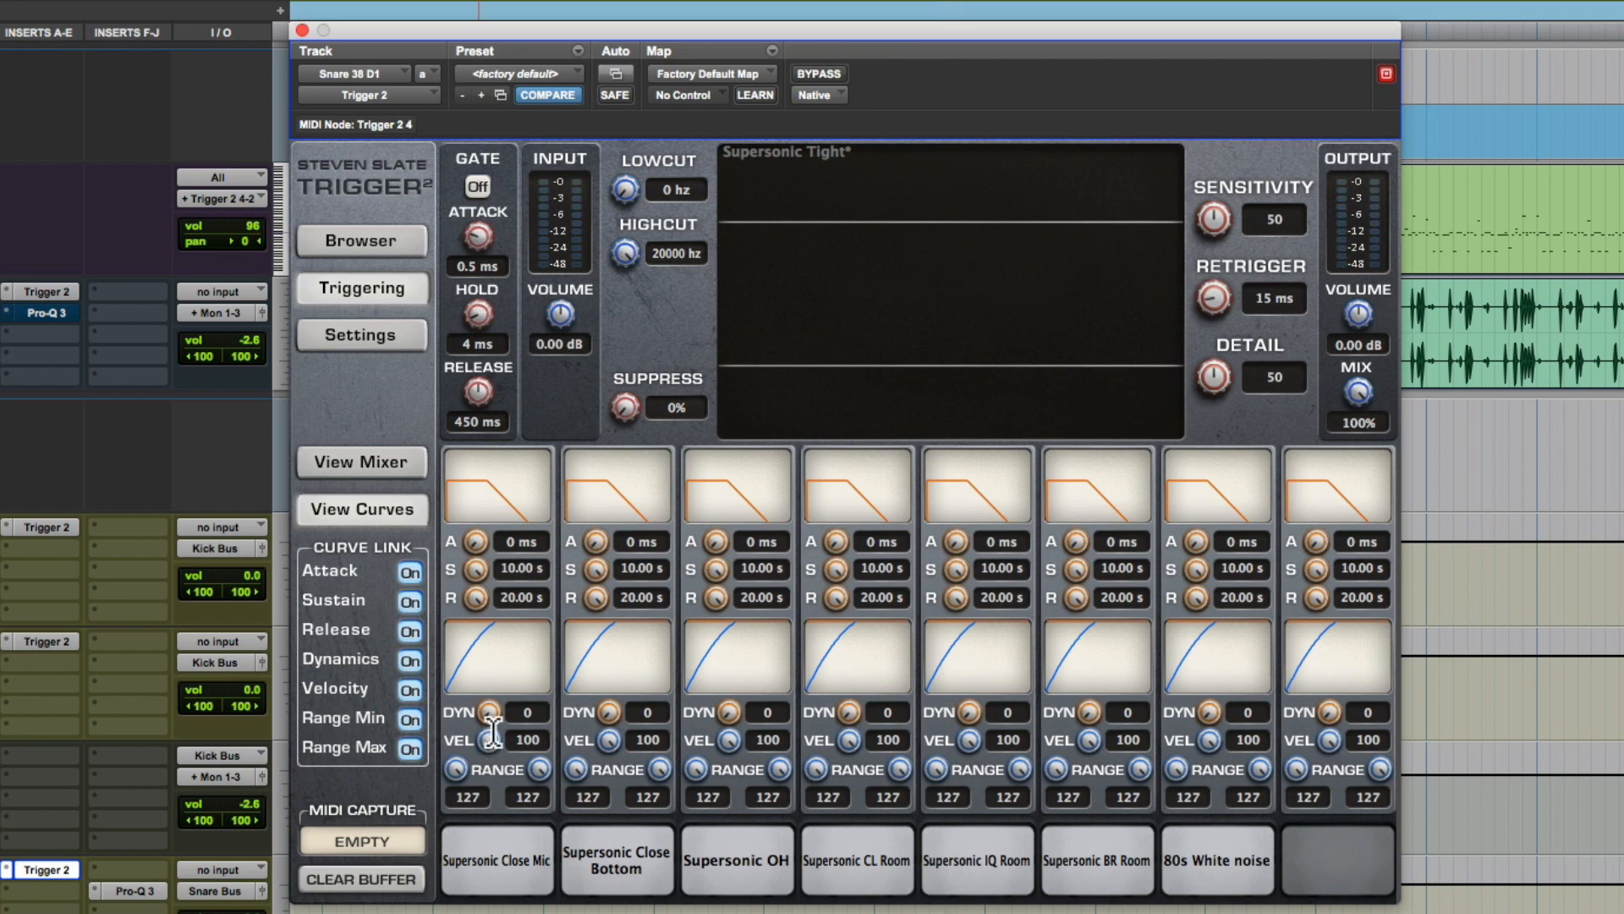
left_click_drag(490, 714, 516, 365)
left_click_drag(495, 743, 484, 913)
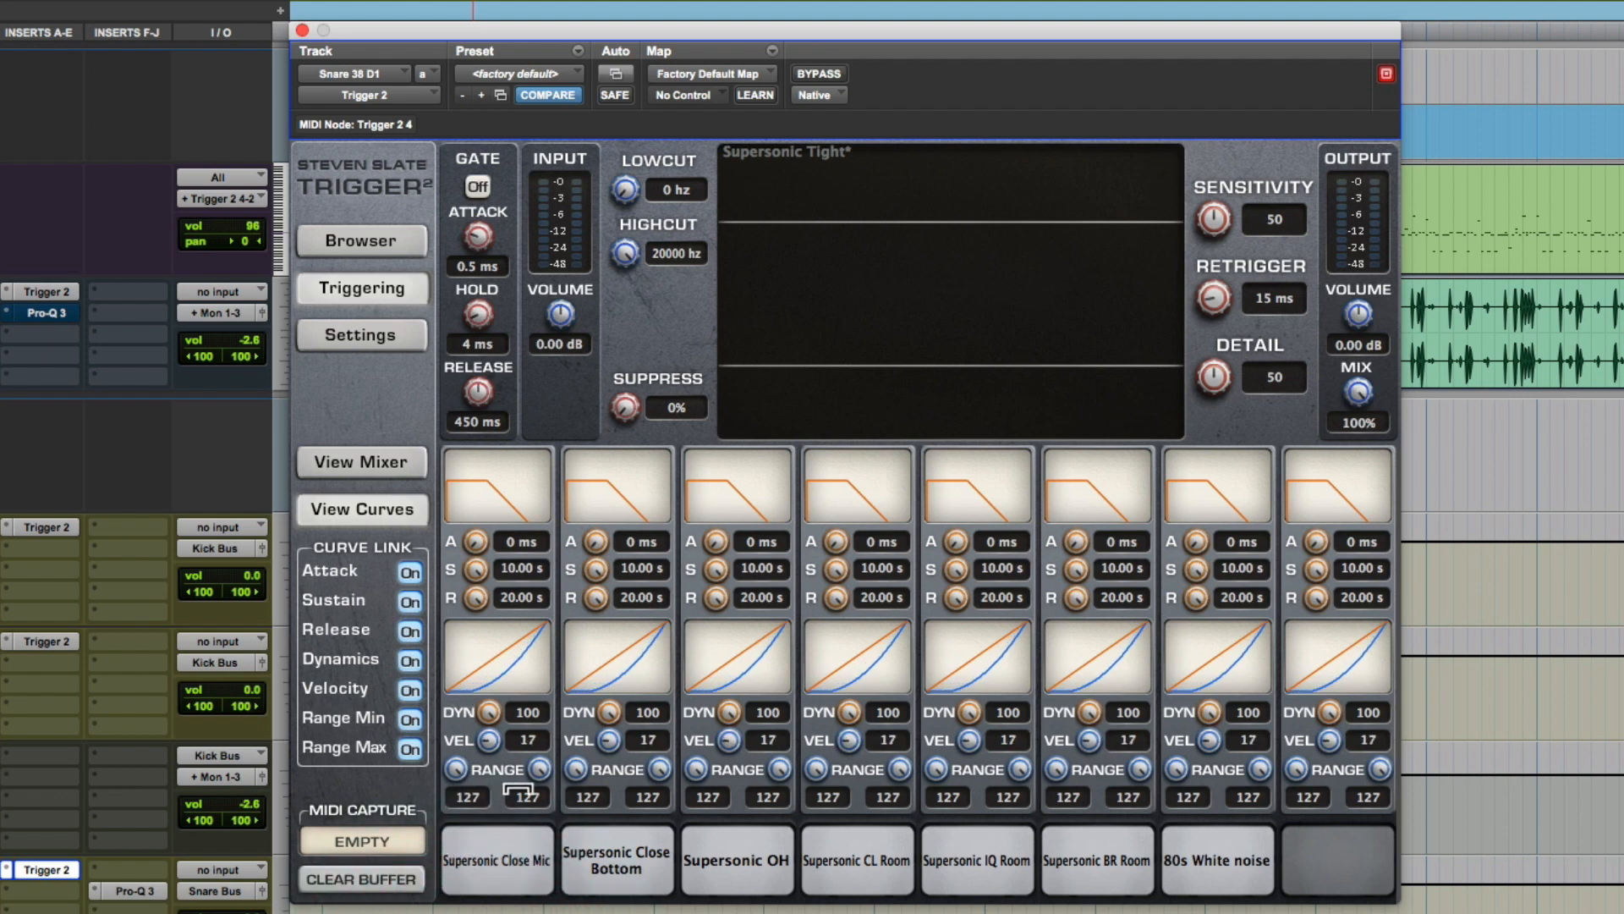
Lower the linked range to a minimum of 0 and maximum of 2, and reduce velocity to 0.
left_click_drag(540, 771, 539, 913)
left_click_drag(539, 765, 542, 764)
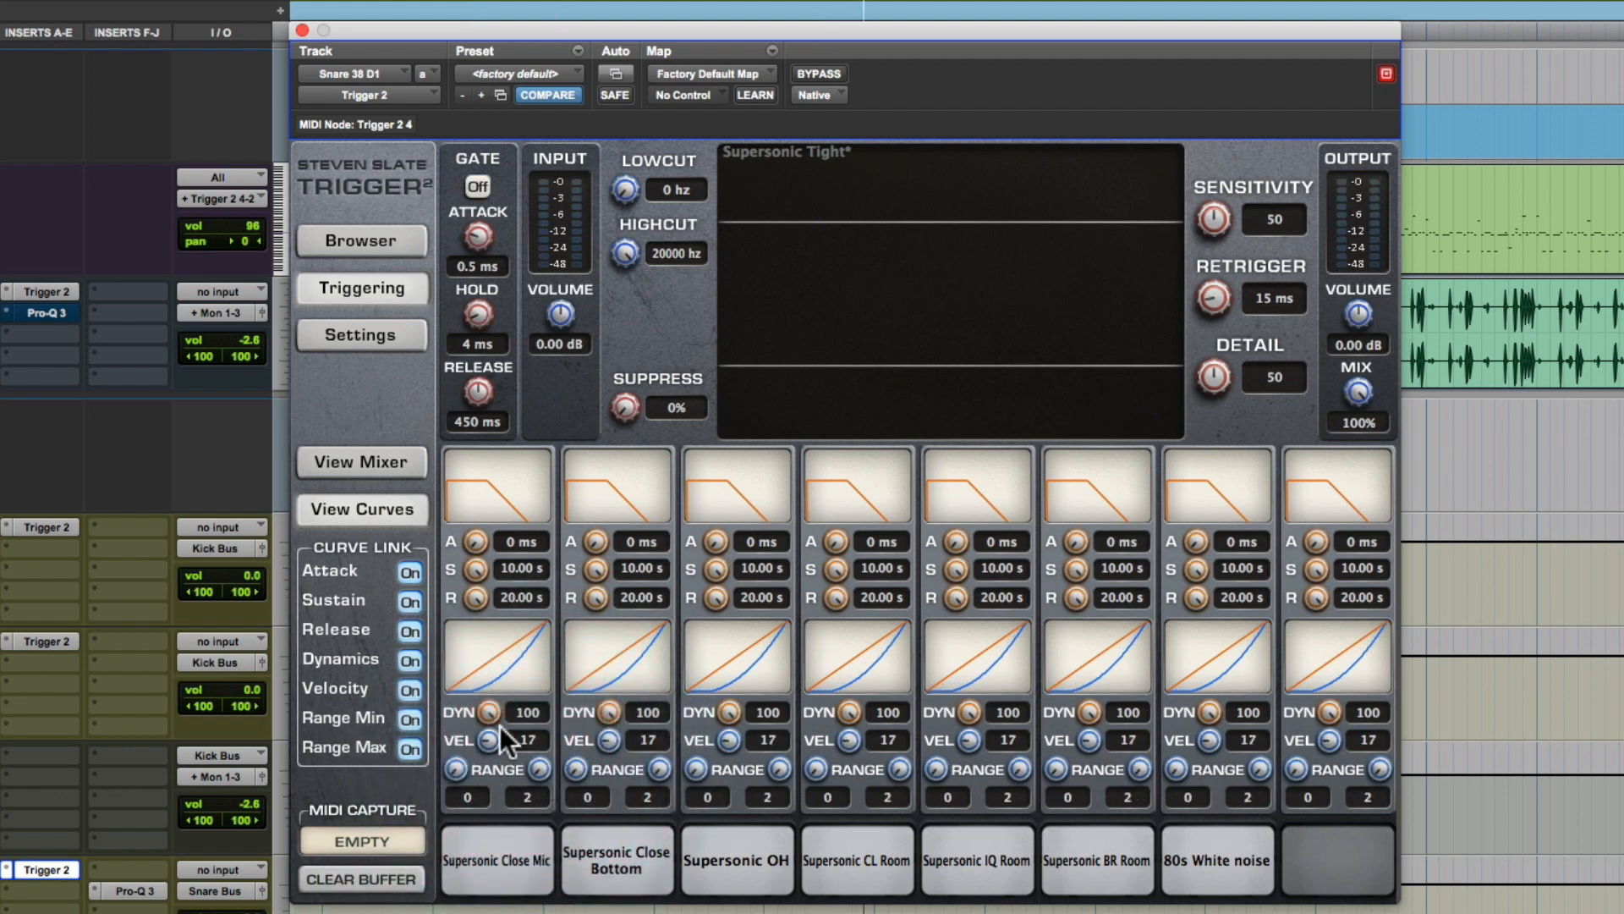
left_click_drag(486, 743, 485, 754)
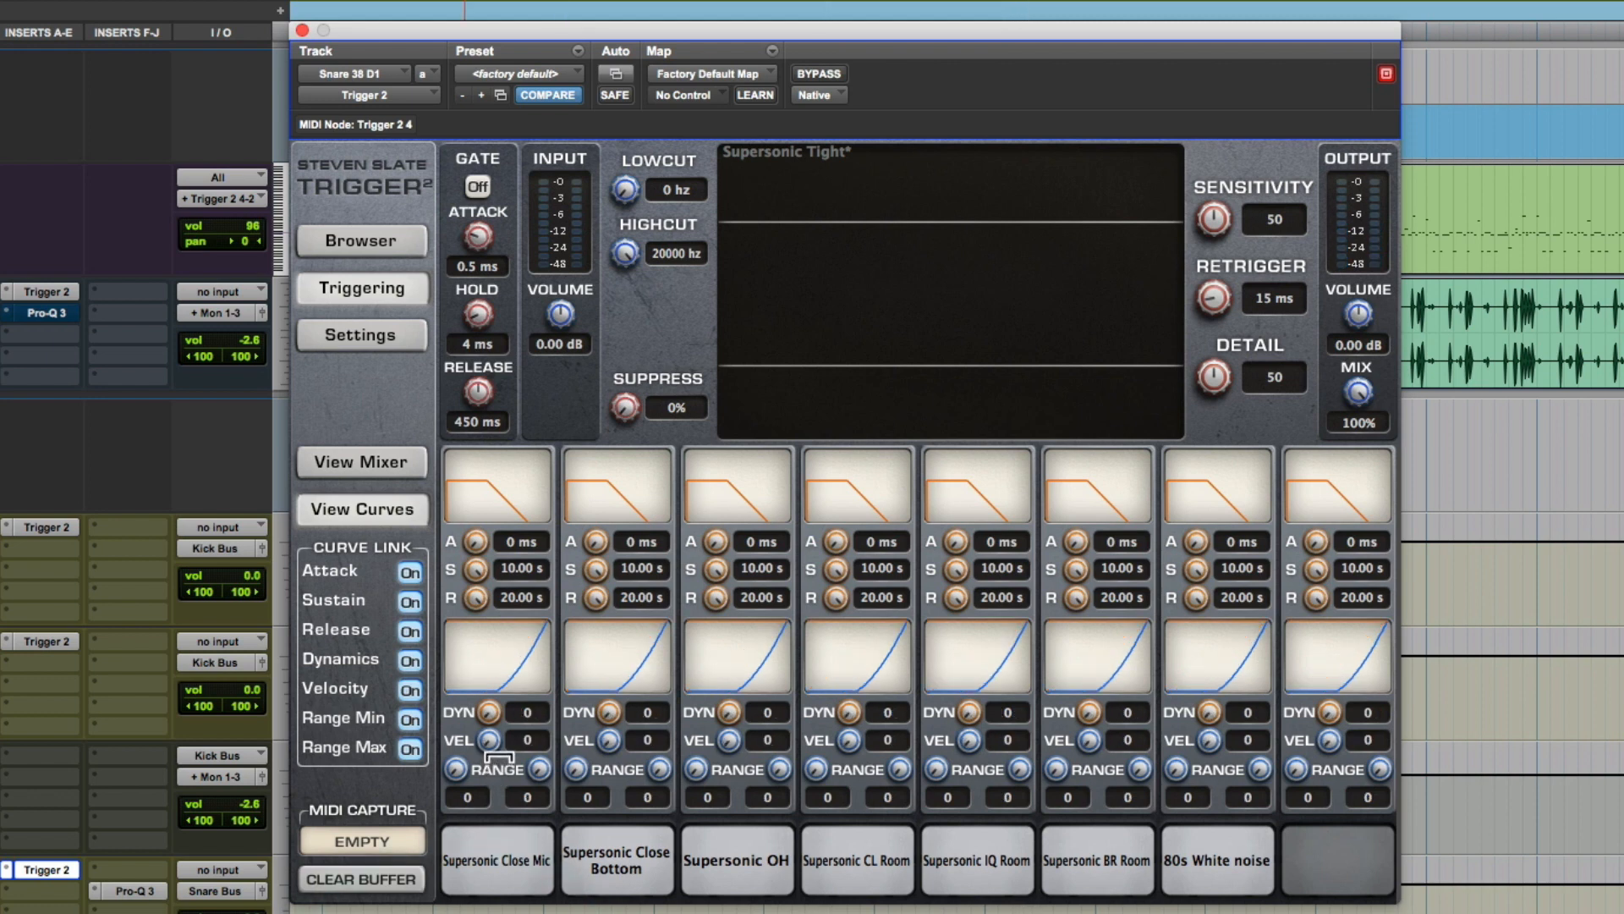
Set the linked curves to dynamics 100, velocity 27 and range maximum 127.
left_click_drag(490, 709, 511, 342)
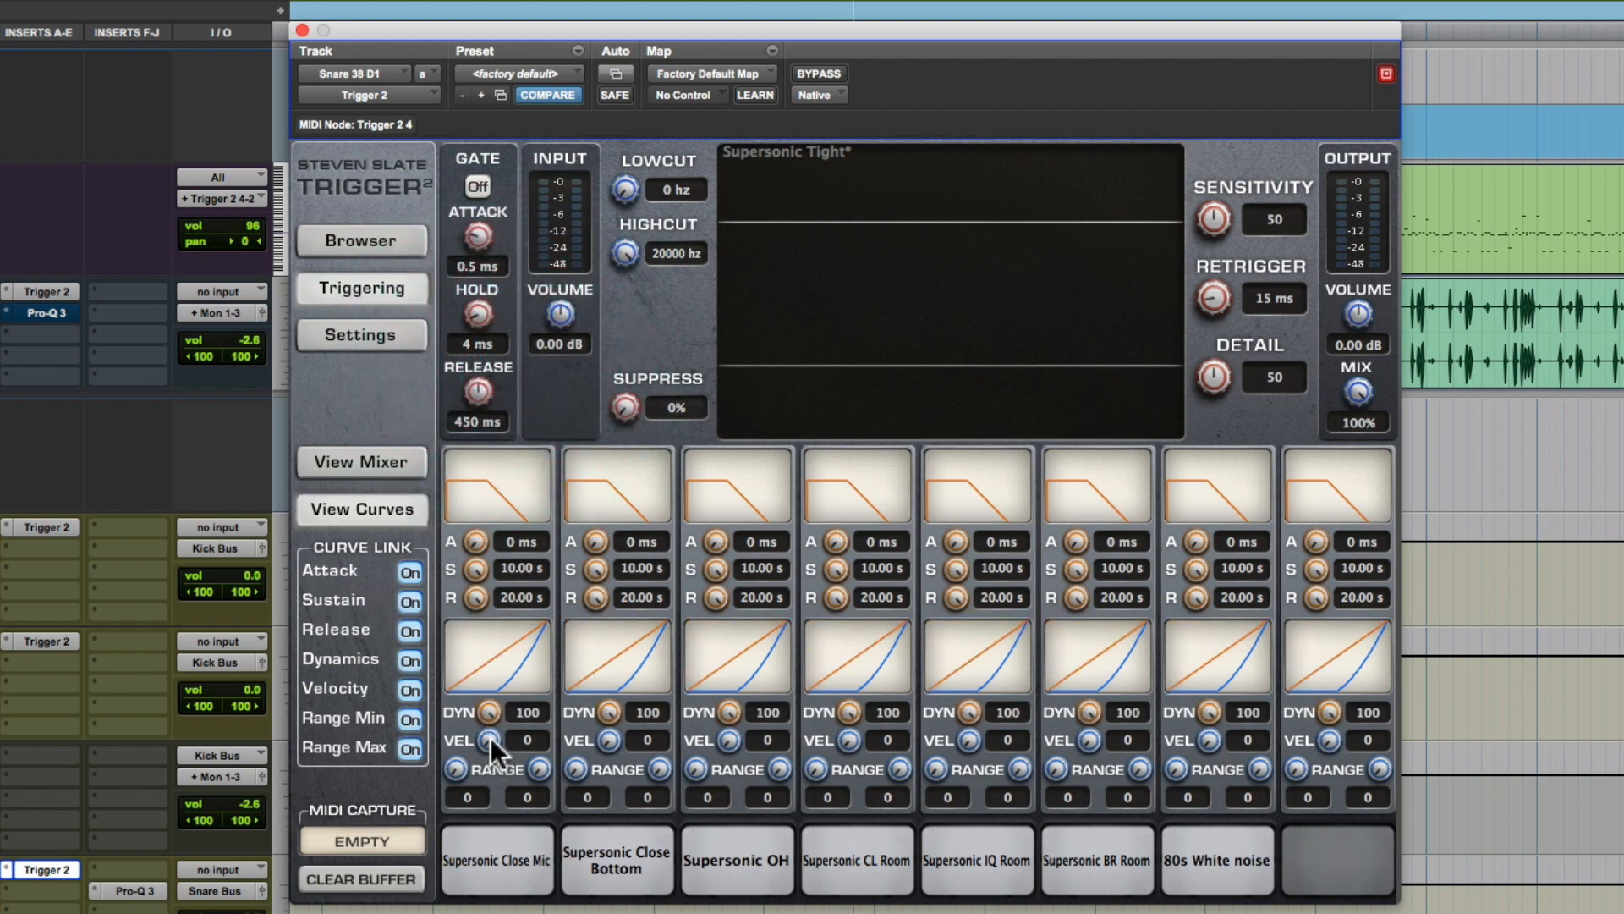
left_click_drag(490, 738, 487, 684)
left_click_drag(539, 767, 537, 309)
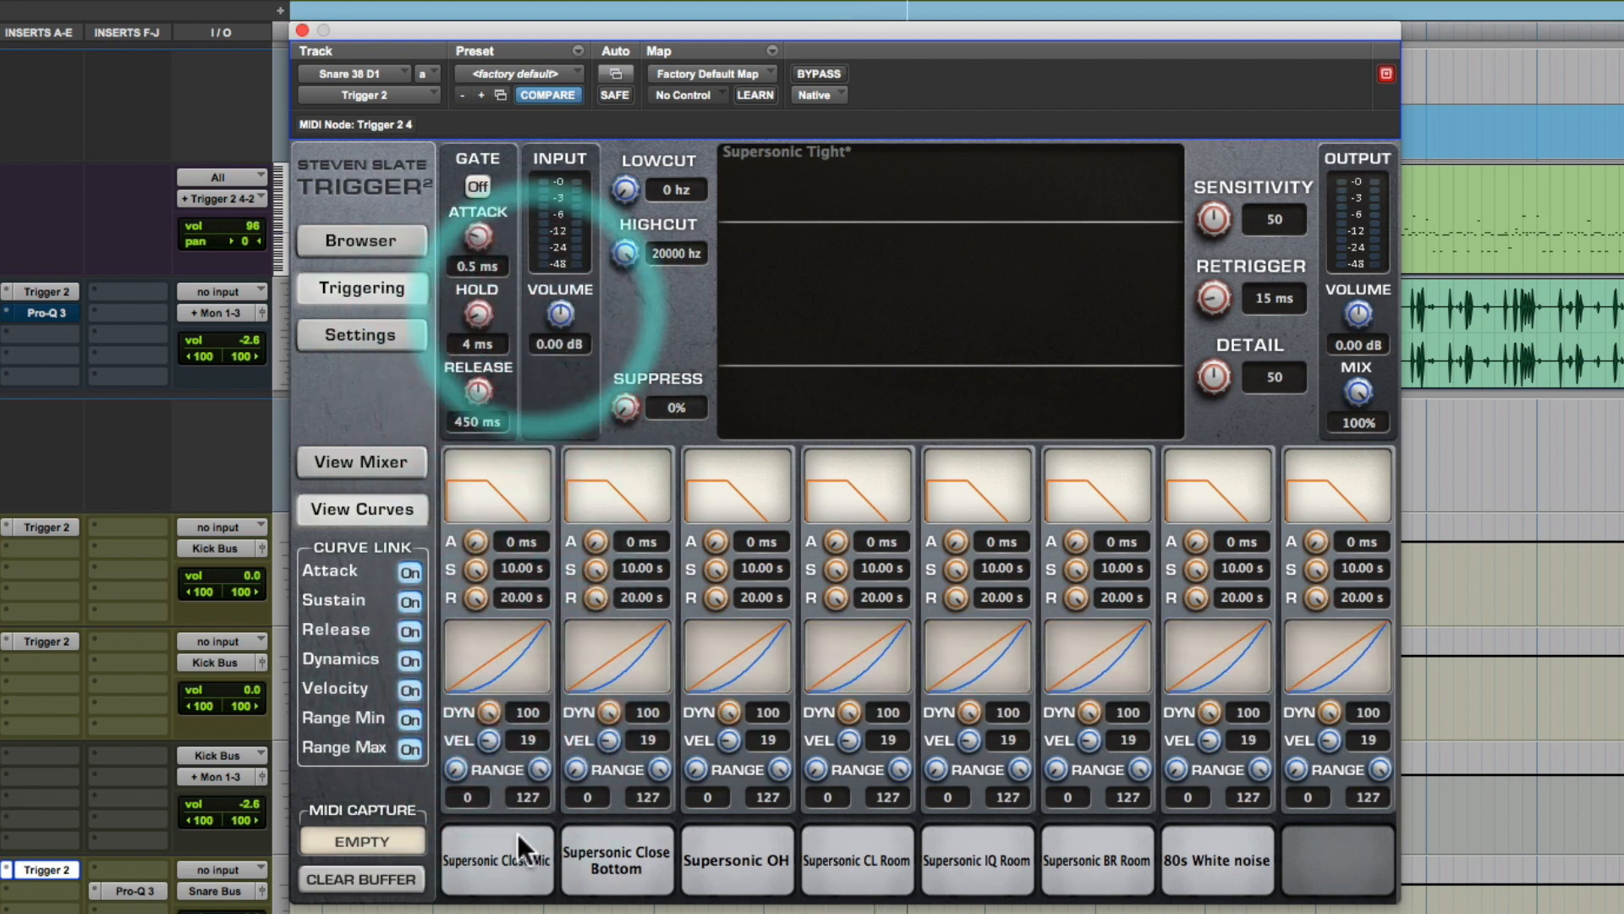
left_click_drag(494, 740, 495, 717)
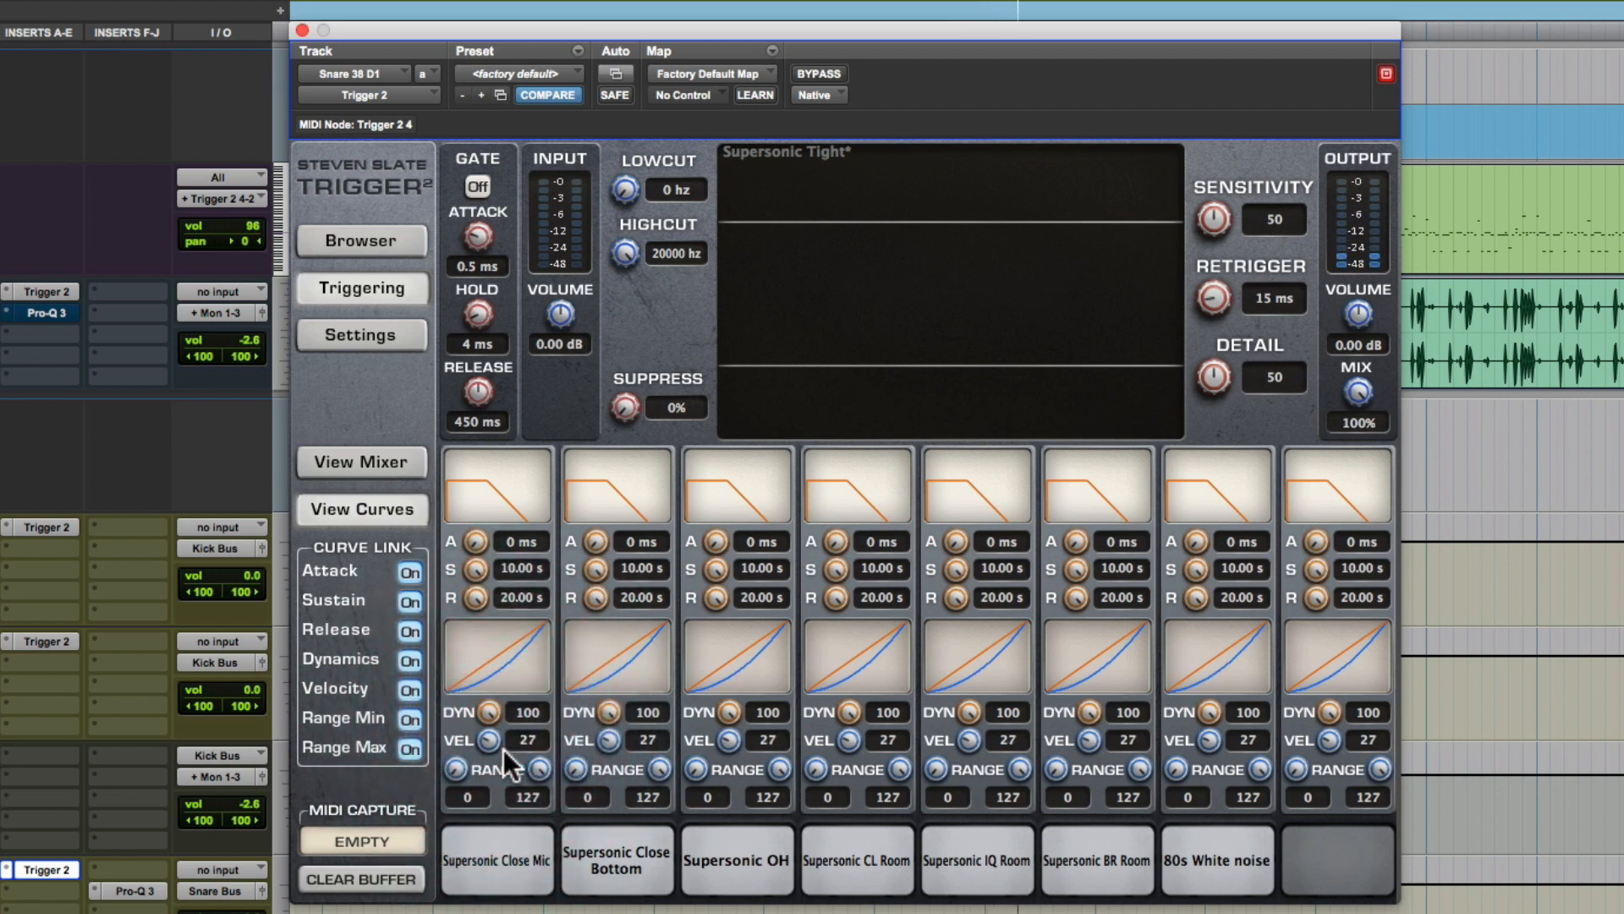